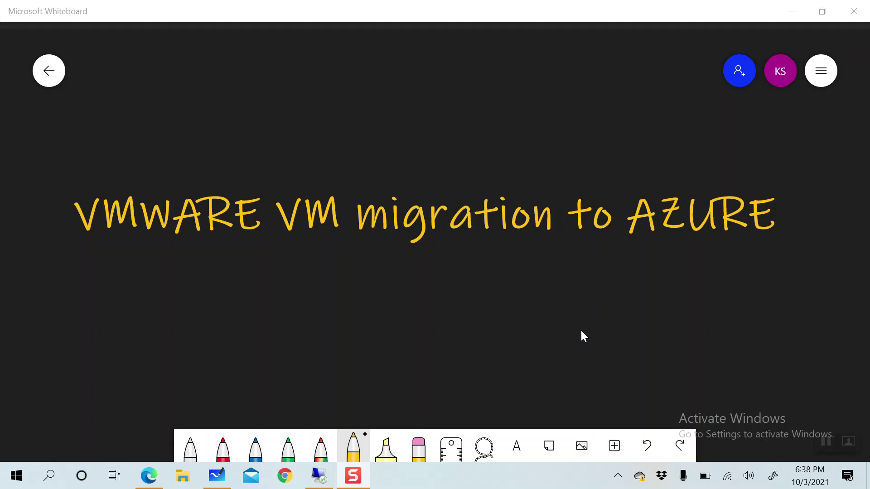
Scroll the 'VMWARE VM migration to AZURE' title to the top of the board and pick white ink.
scroll(580, 329, down, 3)
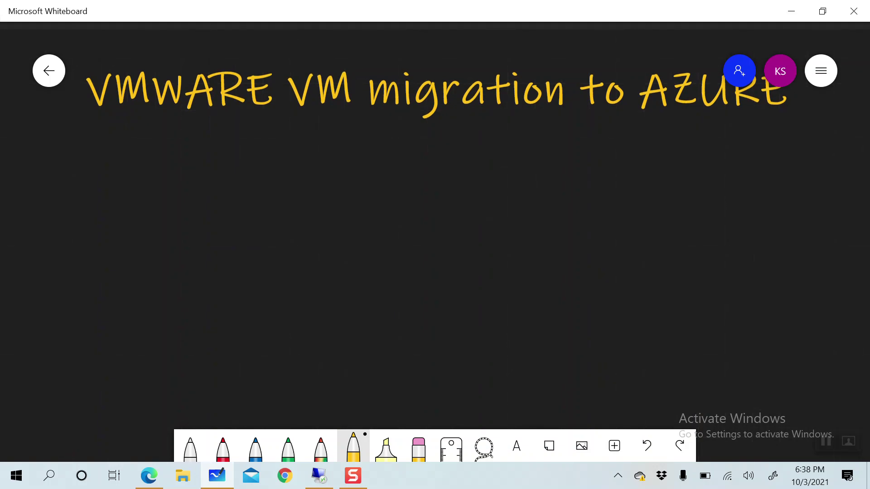
click(191, 446)
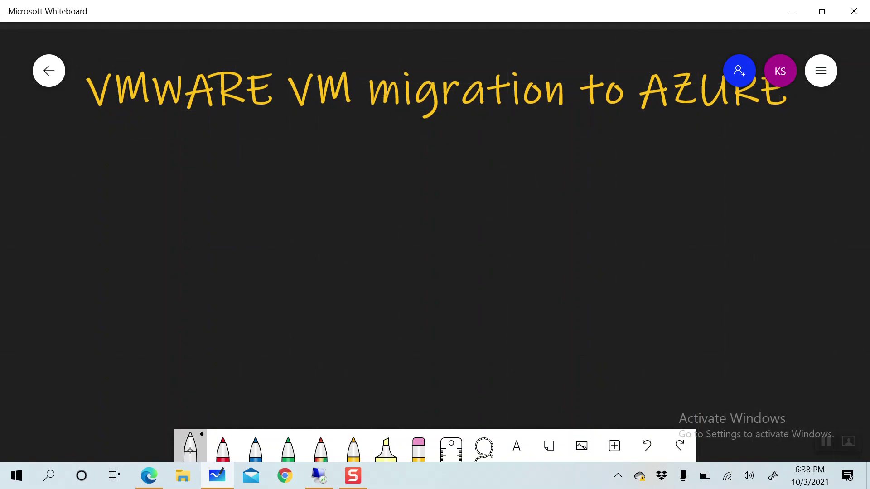
Draw the on-premises box and handwrite the ON-PREM label above it.
mouse_move(151, 208)
mouse_down()
mouse_move(278, 204)
mouse_move(397, 218)
mouse_move(388, 383)
mouse_move(151, 397)
mouse_move(125, 215)
mouse_move(184, 206)
mouse_up()
mouse_move(185, 171)
mouse_down()
mouse_move(182, 183)
mouse_move(186, 172)
mouse_up()
drag(193, 169, 203, 168)
mouse_move(213, 173)
mouse_down()
mouse_move(226, 166)
mouse_move(238, 183)
mouse_up()
mouse_move(230, 159)
mouse_down()
mouse_move(235, 154)
mouse_move(242, 169)
mouse_up()
mouse_move(246, 172)
mouse_down()
mouse_move(247, 184)
mouse_move(254, 180)
mouse_up()
mouse_move(261, 178)
mouse_down()
mouse_move(266, 169)
mouse_move(261, 185)
mouse_up()
mouse_move(277, 170)
mouse_down()
mouse_move(278, 184)
mouse_move(288, 181)
mouse_up()
drag(288, 181, 295, 193)
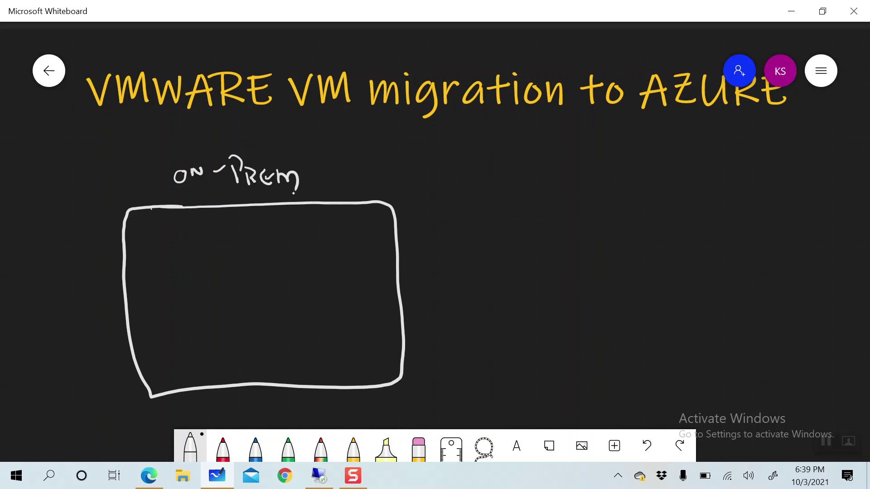
Inside ON-PREM, sketch an ESXi host box holding a VM, plus a separate MA box.
mouse_move(169, 266)
mouse_down()
mouse_move(206, 317)
mouse_move(164, 349)
mouse_move(162, 268)
mouse_move(183, 268)
mouse_up()
mouse_move(230, 323)
mouse_down()
mouse_move(230, 340)
mouse_move(235, 328)
mouse_move(235, 339)
mouse_move(253, 330)
mouse_up()
mouse_move(258, 321)
mouse_down()
mouse_move(246, 339)
mouse_move(266, 341)
mouse_up()
drag(269, 328, 274, 341)
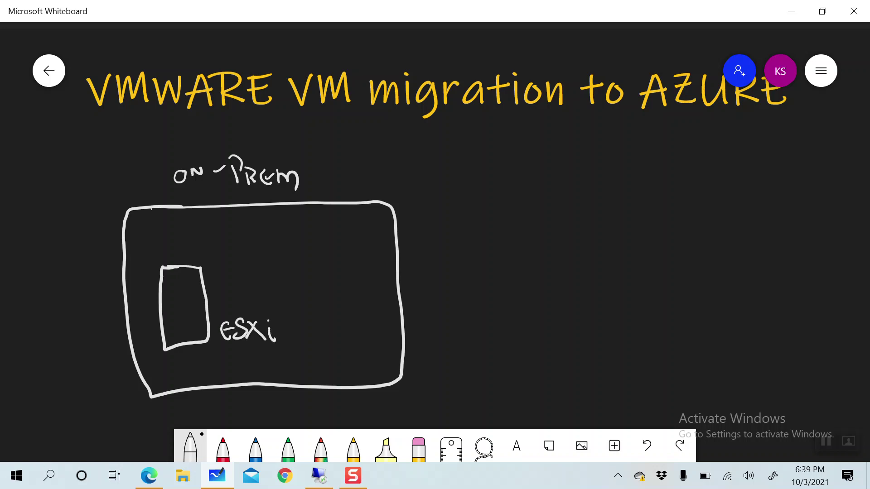
mouse_move(174, 280)
mouse_down()
mouse_move(198, 296)
mouse_move(167, 282)
mouse_move(181, 276)
mouse_move(185, 285)
mouse_up()
click(177, 288)
click(182, 285)
drag(185, 290, 190, 287)
mouse_move(307, 245)
mouse_down()
mouse_move(347, 272)
mouse_move(296, 250)
mouse_move(317, 243)
mouse_move(316, 262)
mouse_move(336, 265)
mouse_up()
drag(326, 262, 334, 261)
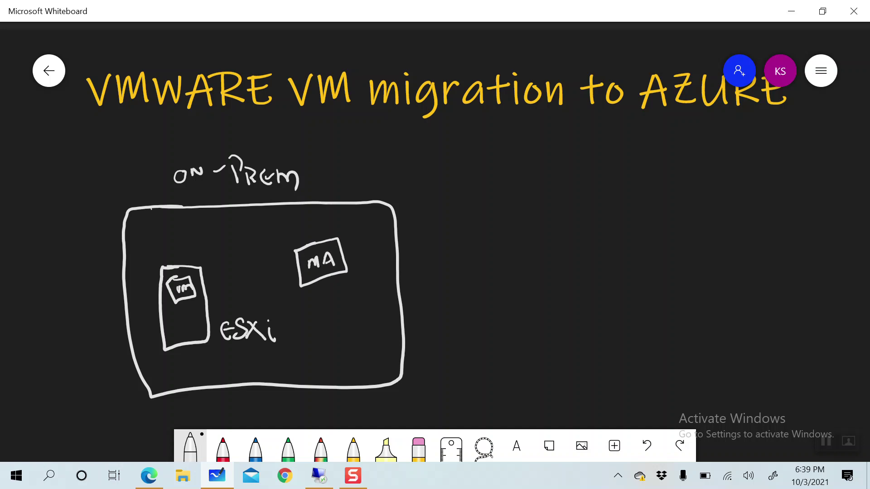
Draw the AZURE CLOUD box with its label and a cloud inside.
mouse_move(523, 199)
mouse_down()
mouse_move(545, 374)
mouse_move(715, 374)
mouse_move(776, 300)
mouse_move(737, 195)
mouse_move(519, 196)
mouse_up()
drag(553, 166, 594, 151)
drag(600, 150, 607, 157)
drag(605, 154, 660, 158)
drag(658, 145, 670, 157)
drag(677, 147, 694, 147)
drag(697, 145, 708, 159)
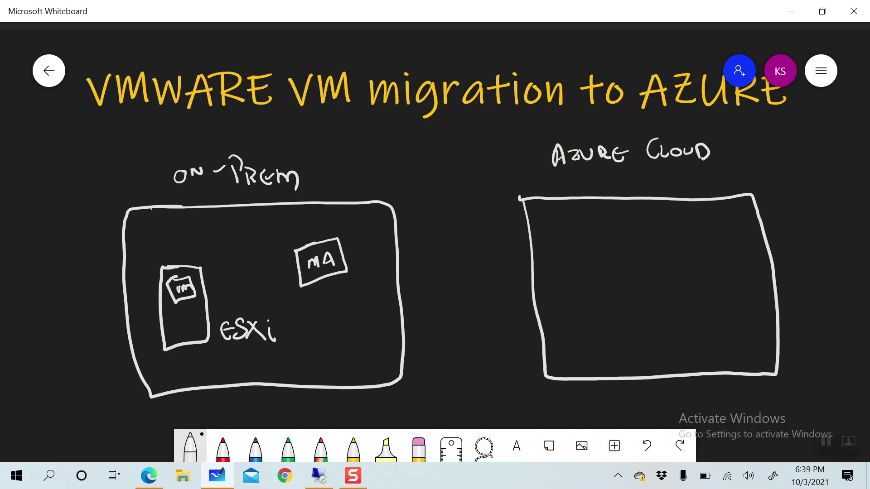
mouse_move(578, 351)
mouse_down()
mouse_move(653, 350)
mouse_move(607, 322)
mouse_move(576, 323)
mouse_move(570, 352)
mouse_move(606, 343)
mouse_up()
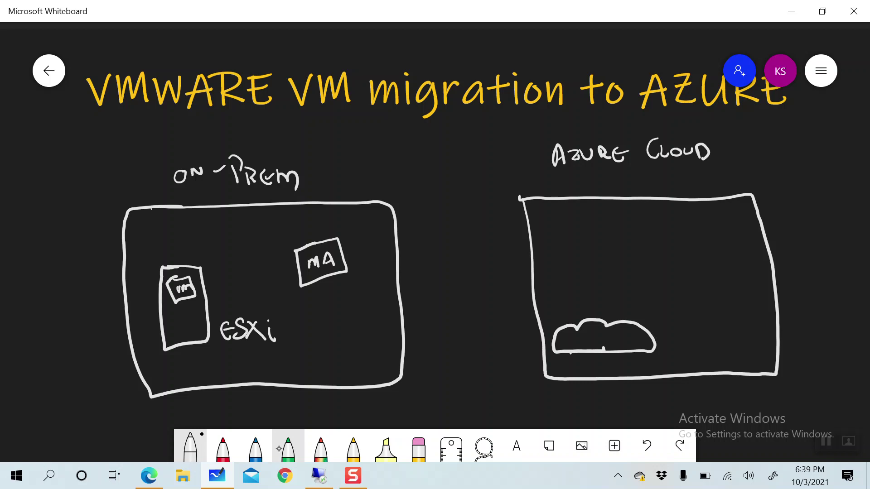
Draw a yellow arrow from MA into the Azure cloud, labelled CLOUD LIB.
click(354, 448)
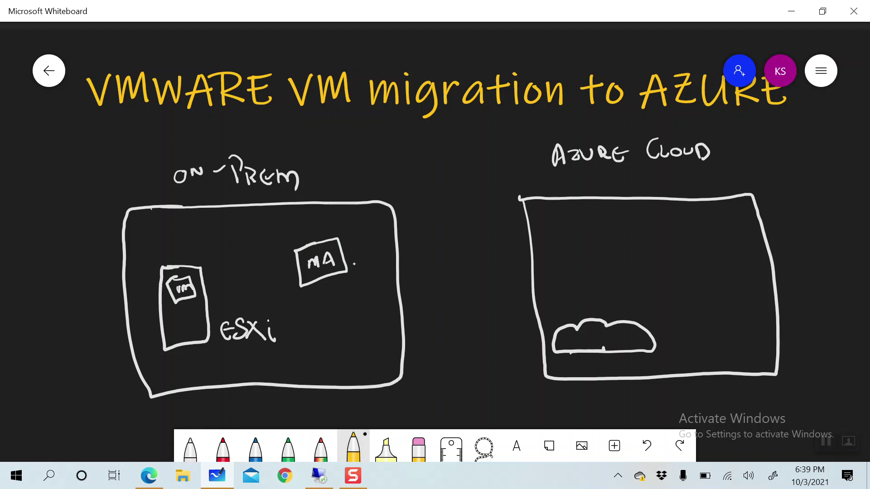
mouse_move(341, 255)
mouse_down()
mouse_move(570, 247)
mouse_move(576, 323)
mouse_up()
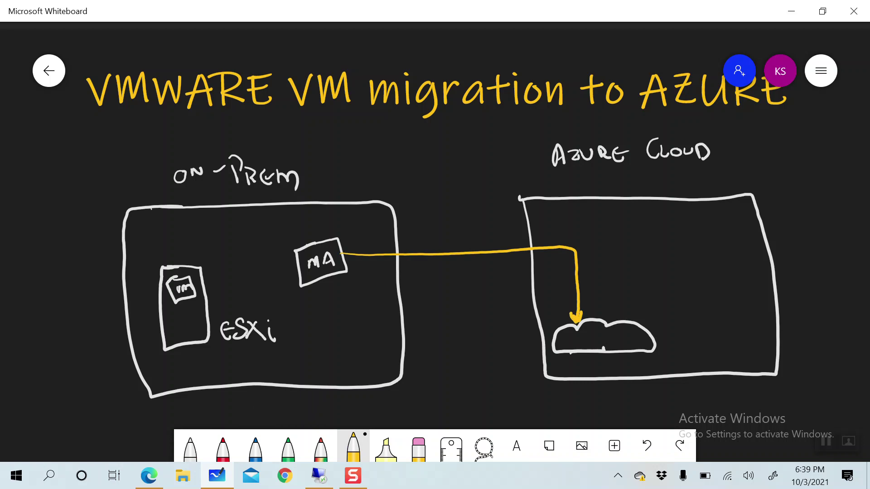
mouse_move(352, 227)
mouse_down()
mouse_move(349, 236)
mouse_move(373, 221)
mouse_move(412, 220)
mouse_up()
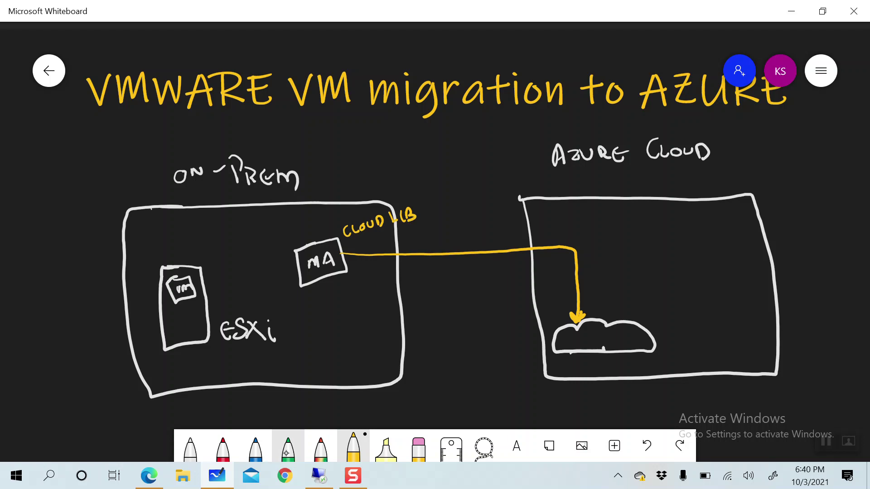
Draw a green ESXi-to-cloud arrow and wrap it in a yellow pipe.
click(288, 446)
mouse_move(241, 302)
mouse_down()
mouse_move(514, 294)
mouse_move(549, 308)
mouse_move(554, 322)
mouse_move(606, 331)
mouse_move(588, 347)
mouse_move(597, 329)
mouse_move(592, 342)
mouse_move(602, 344)
mouse_up()
click(353, 447)
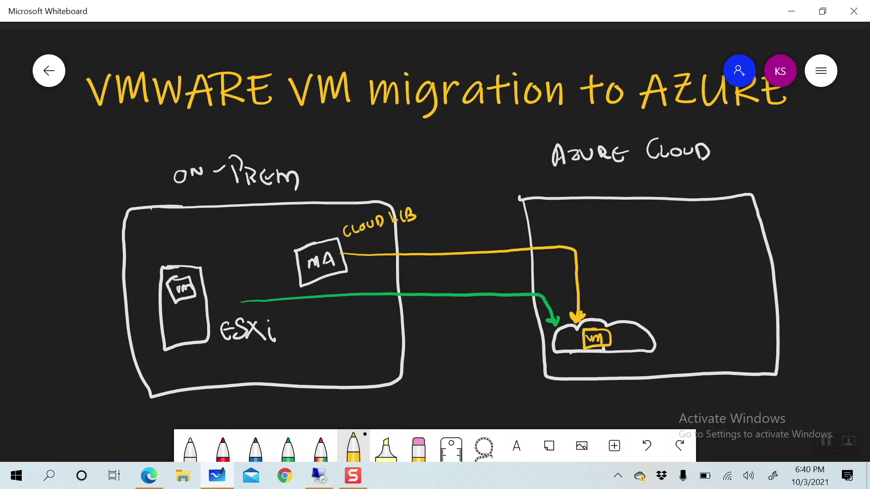
mouse_move(408, 297)
mouse_down()
mouse_move(416, 313)
mouse_move(408, 300)
mouse_move(528, 298)
mouse_up()
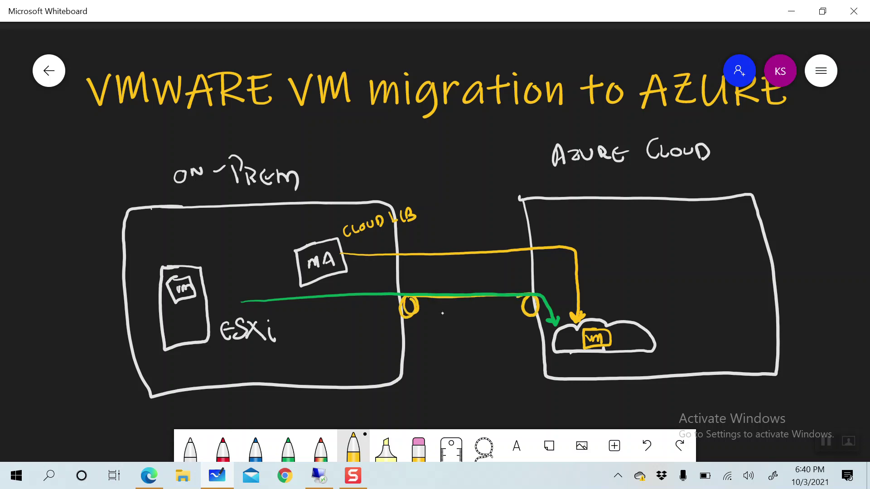
mouse_move(415, 317)
mouse_down()
mouse_move(503, 311)
mouse_move(416, 320)
mouse_move(451, 299)
mouse_move(525, 296)
mouse_up()
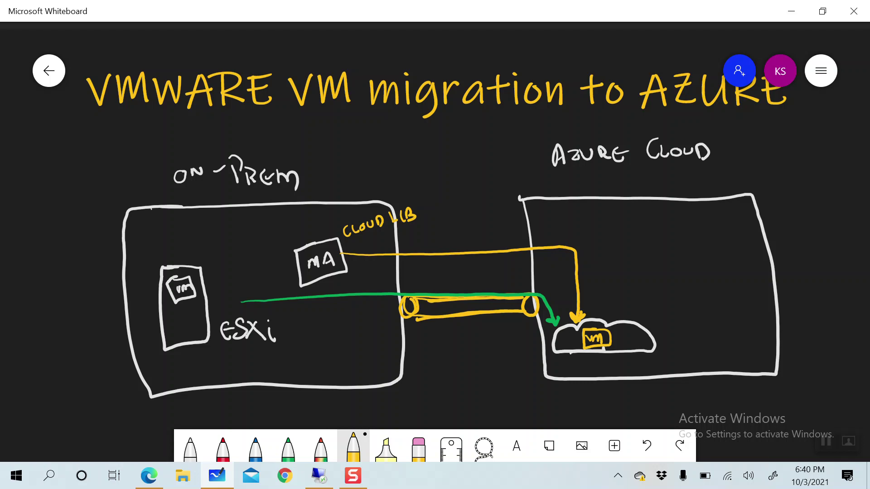
Label the MA line HTTPS and the pipe S2S VPN and Express route.
mouse_move(418, 232)
mouse_down()
mouse_move(419, 242)
mouse_move(426, 235)
mouse_up()
mouse_move(426, 230)
mouse_down()
mouse_move(430, 241)
mouse_move(442, 232)
mouse_up()
mouse_move(439, 233)
mouse_down()
mouse_move(445, 240)
mouse_move(451, 225)
mouse_move(450, 237)
mouse_up()
drag(449, 225, 459, 240)
mouse_move(450, 326)
mouse_down()
mouse_move(441, 338)
mouse_move(467, 333)
mouse_up()
mouse_move(475, 321)
mouse_down()
mouse_move(466, 334)
mouse_move(502, 320)
mouse_move(519, 326)
mouse_move(521, 316)
mouse_up()
mouse_move(441, 361)
mouse_down()
mouse_move(451, 377)
mouse_move(521, 342)
mouse_up()
mouse_move(523, 338)
mouse_down()
mouse_move(524, 353)
mouse_move(534, 347)
mouse_move(526, 342)
mouse_up()
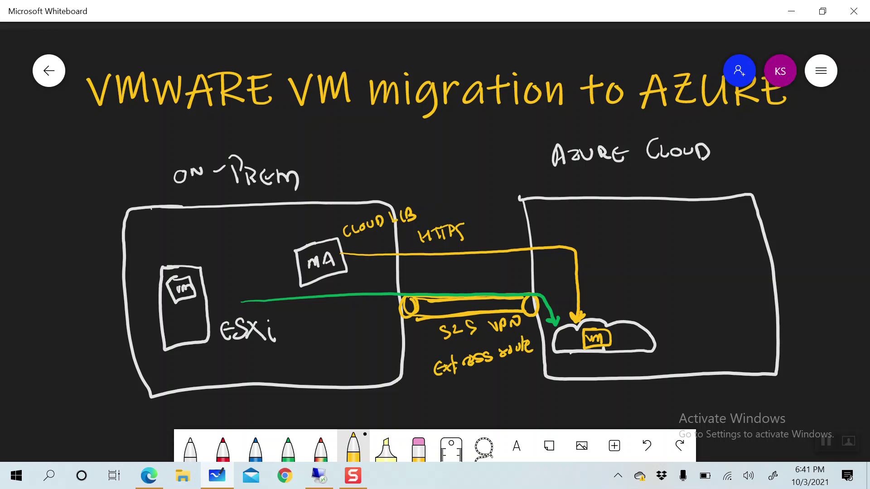
click(256, 446)
Draw a blue CS+MA2 box in the Azure area with an arrow to the cloud.
mouse_move(620, 216)
mouse_down()
mouse_move(637, 214)
mouse_move(663, 260)
mouse_move(609, 219)
mouse_move(637, 218)
mouse_move(637, 243)
mouse_up()
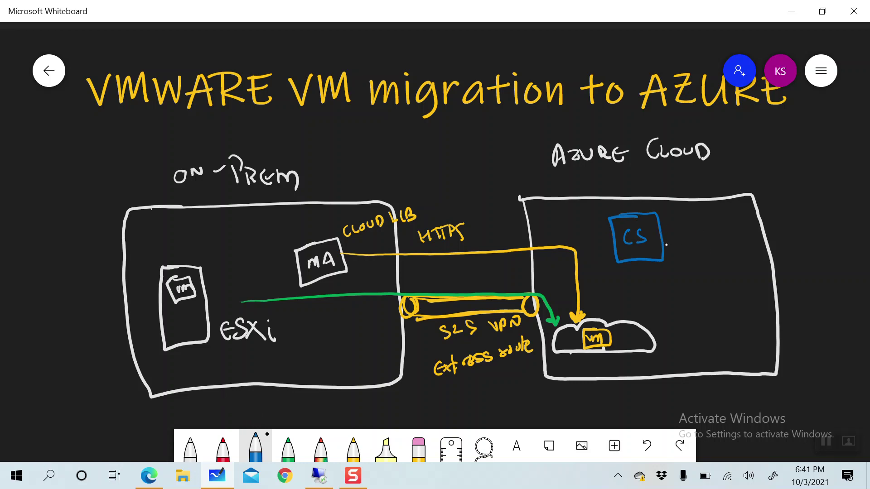
mouse_move(653, 231)
mouse_down()
mouse_move(651, 243)
mouse_move(662, 235)
mouse_up()
mouse_move(665, 242)
mouse_down()
mouse_move(668, 231)
mouse_move(699, 244)
mouse_up()
drag(637, 262, 625, 317)
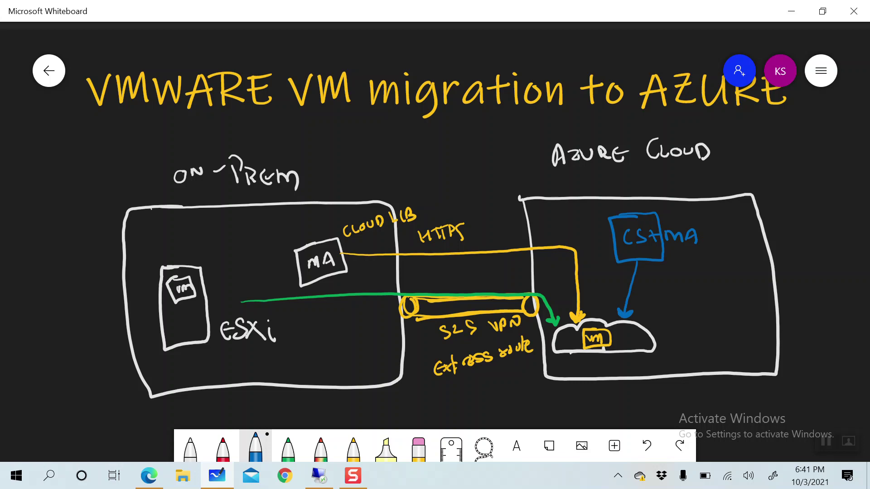
drag(337, 252, 338, 261)
drag(697, 239, 702, 241)
mouse_move(549, 347)
mouse_down()
mouse_move(555, 335)
mouse_move(544, 344)
mouse_move(551, 346)
mouse_up()
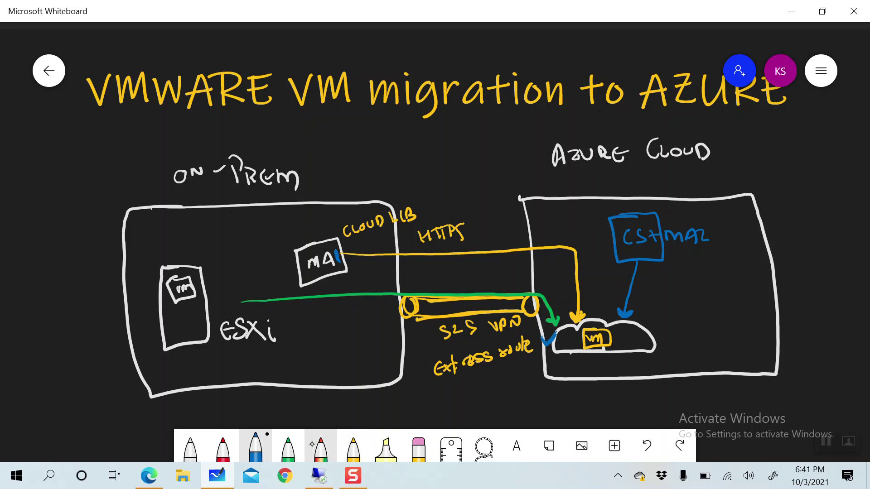
Draw a red VM box on the Azure side.
click(222, 448)
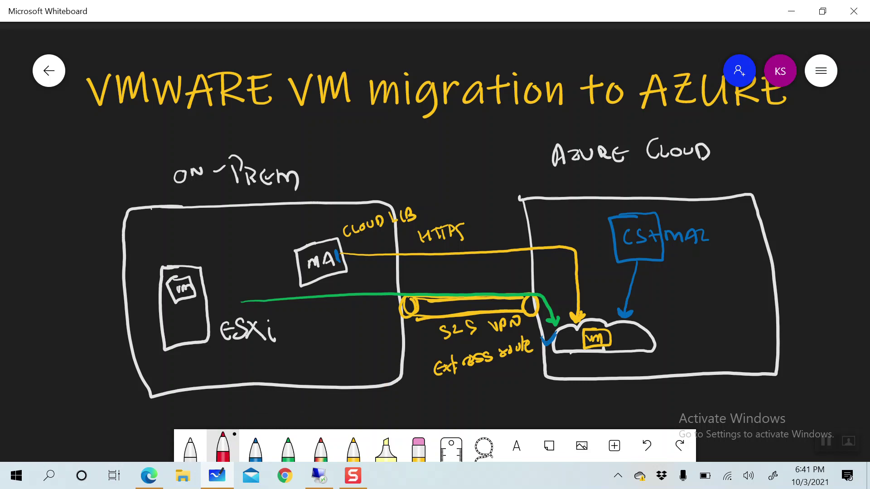
mouse_move(726, 288)
mouse_down()
mouse_move(753, 300)
mouse_move(711, 324)
mouse_move(723, 289)
mouse_move(734, 289)
mouse_move(719, 300)
mouse_move(737, 306)
mouse_up()
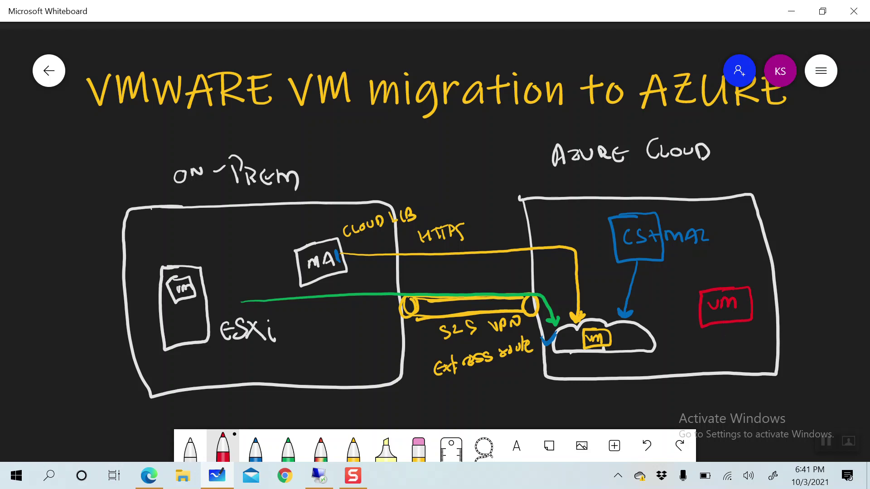
scroll(435, 245, down, 2)
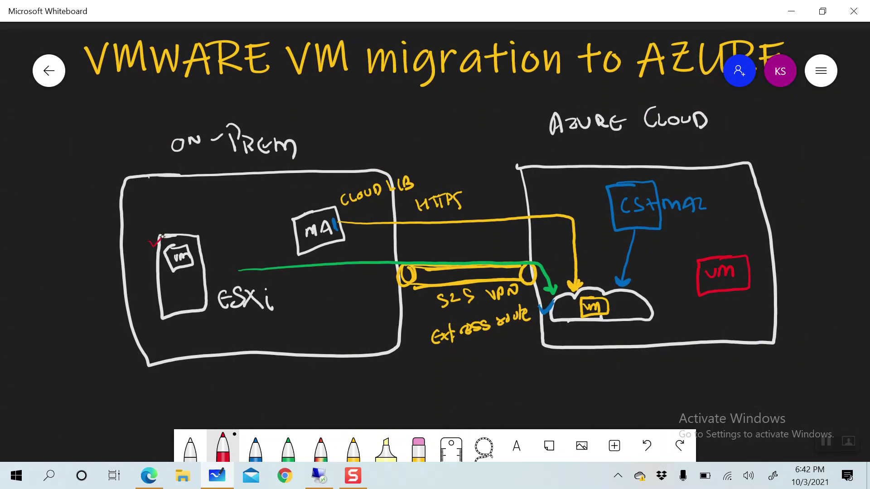
Tick the on-prem VM, underline CLOUD LIB and frame AZURE CLOUD in red, then return to the console.
drag(145, 237, 168, 227)
drag(352, 205, 406, 194)
drag(346, 208, 381, 201)
mouse_move(549, 138)
mouse_down()
mouse_move(686, 137)
mouse_move(719, 108)
mouse_move(635, 97)
mouse_move(531, 114)
mouse_move(569, 141)
mouse_up()
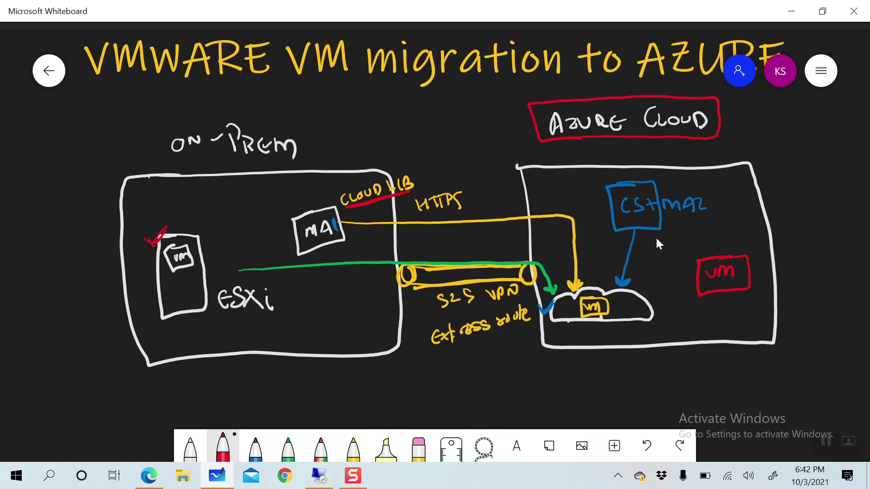
click(319, 476)
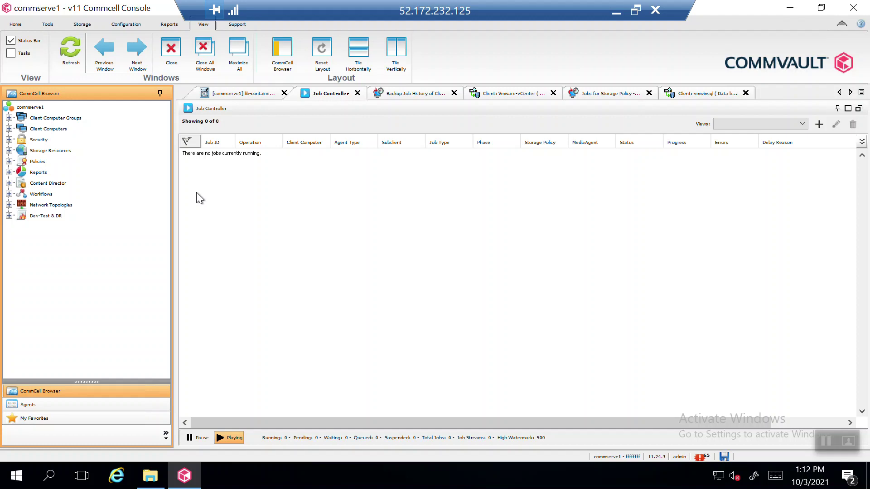
Navigate the CommCell tree to Vmware-vCenter's VMware defaultBackupSet.
click(9, 150)
click(22, 183)
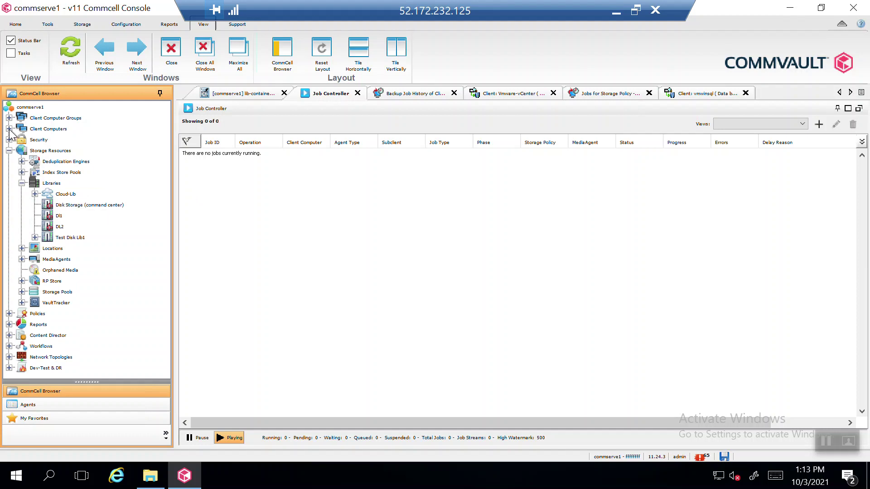
click(9, 150)
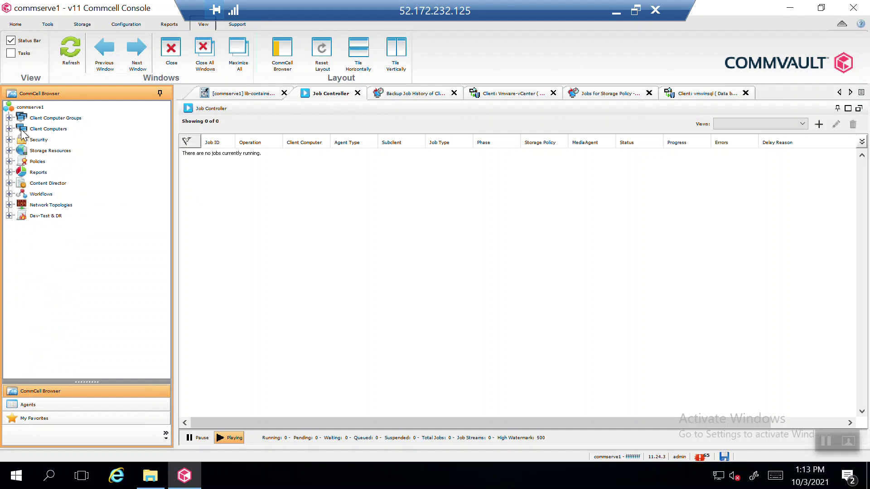
click(9, 128)
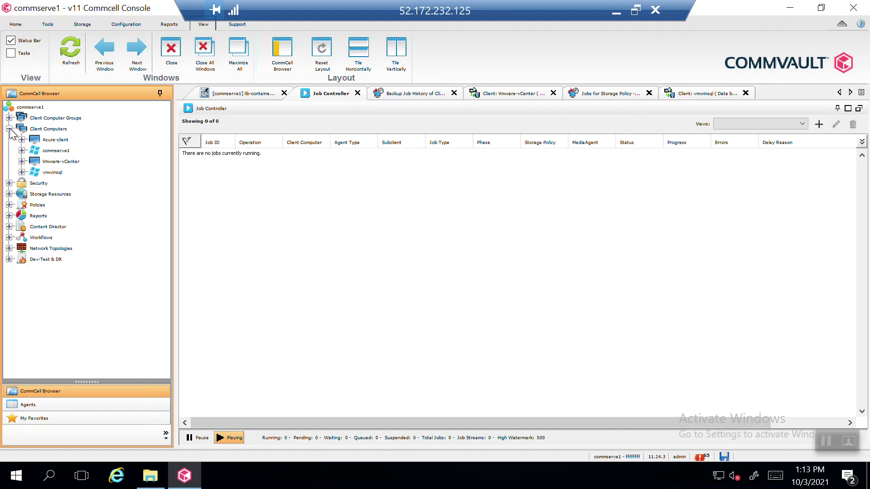
click(21, 162)
double_click(66, 175)
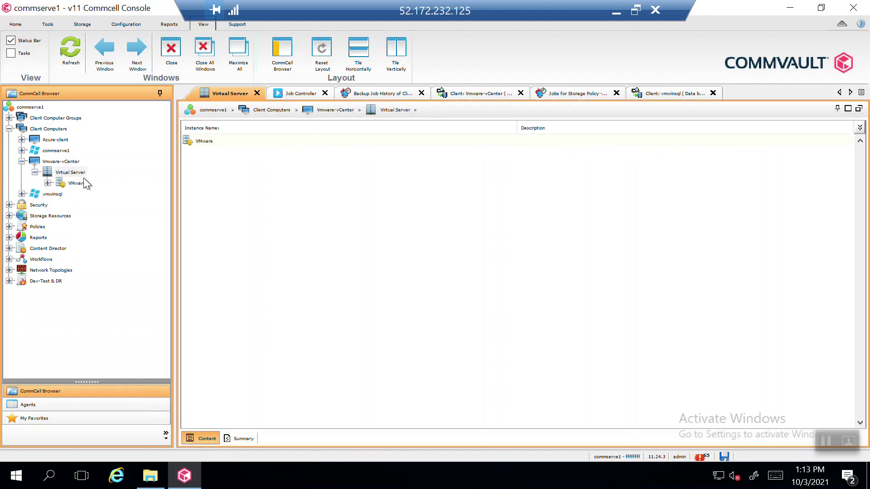
double_click(83, 185)
double_click(95, 193)
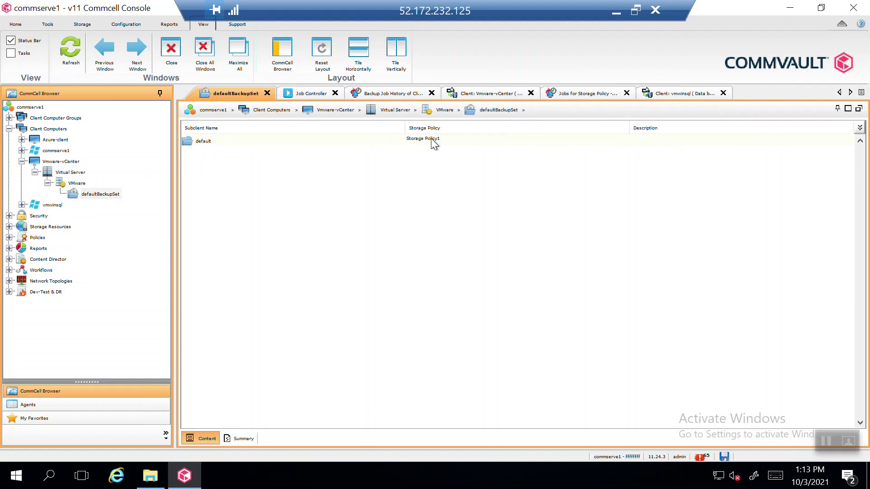
Close the Backup Job History, Vmware-vCenter, storage policy jobs and vmwinsql tabs; select default subclient.
click(432, 93)
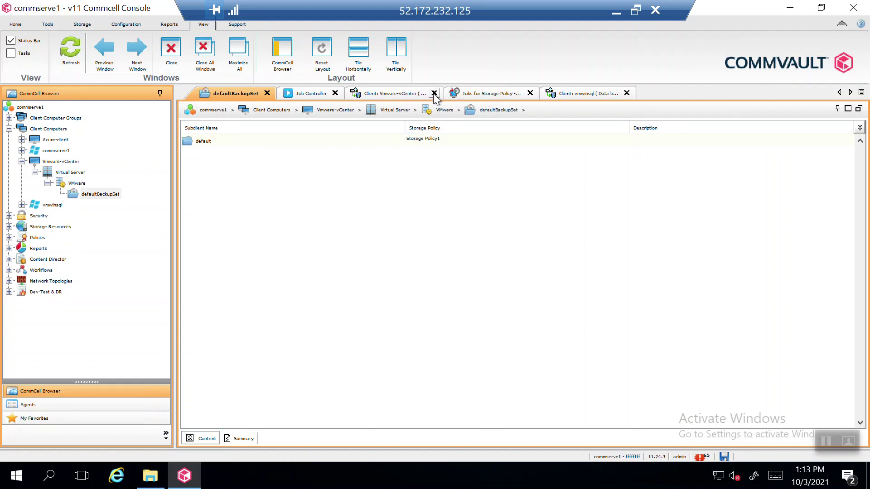
click(431, 93)
click(431, 93)
click(431, 93)
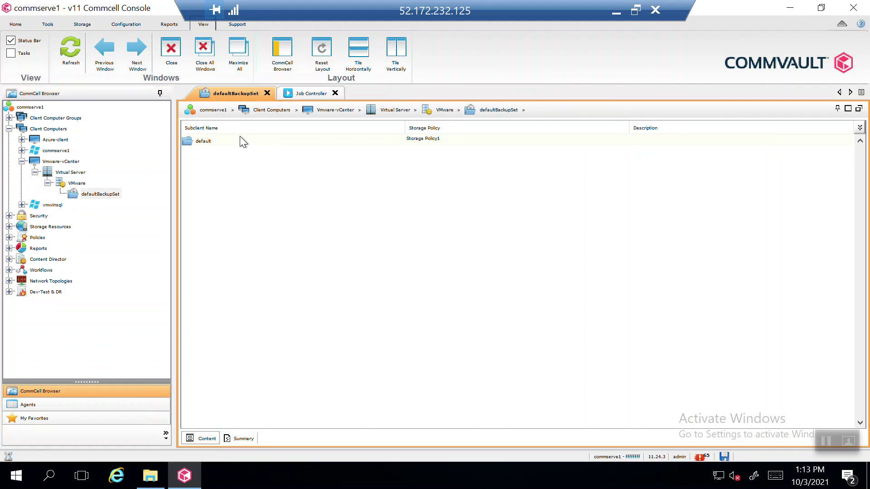
click(208, 143)
List the default subclient's backup history unfiltered, select job 9, and expand Policies.
right_click(208, 143)
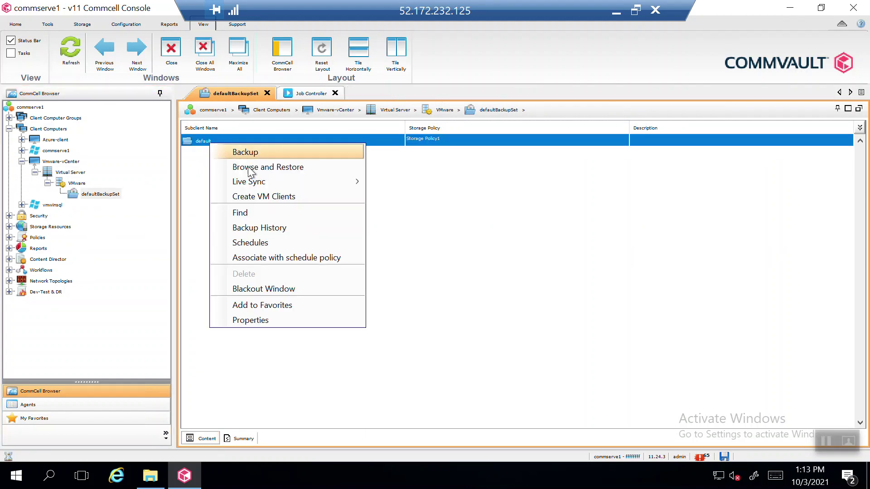
click(265, 227)
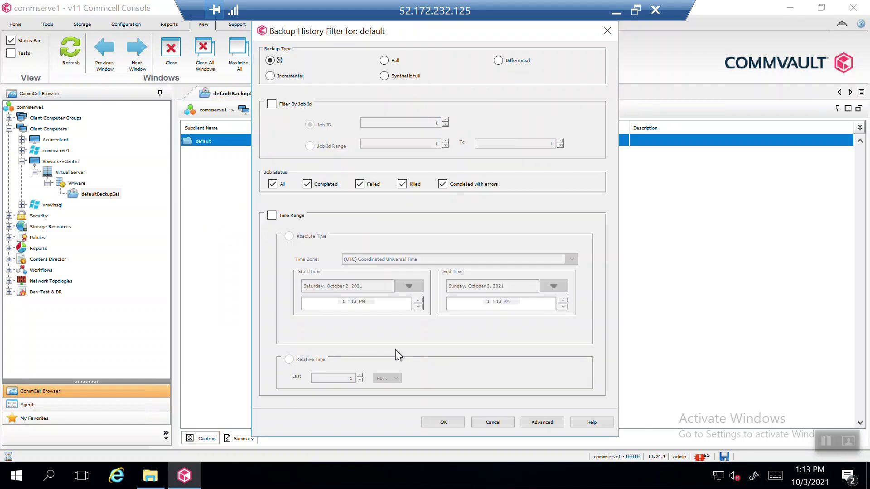
click(444, 422)
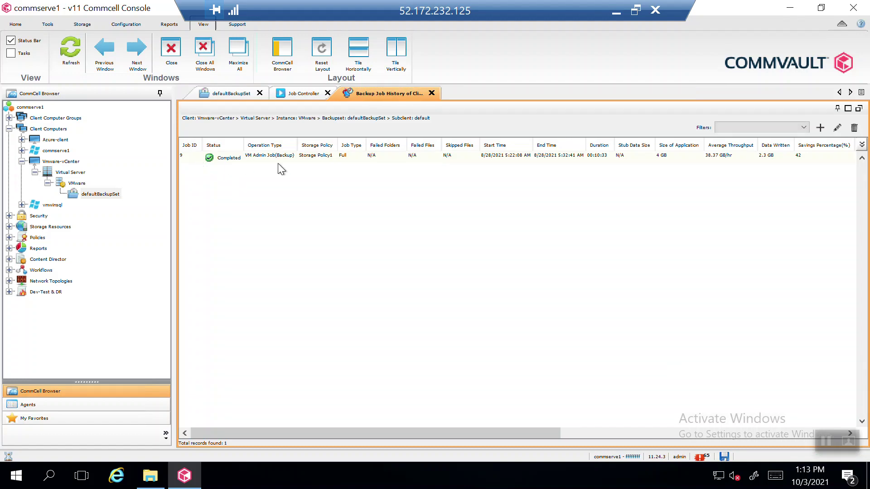
click(262, 161)
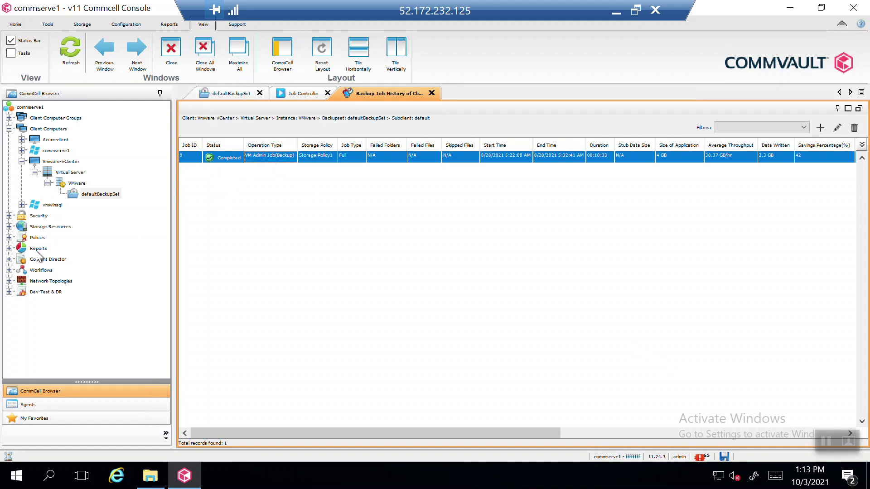
click(9, 238)
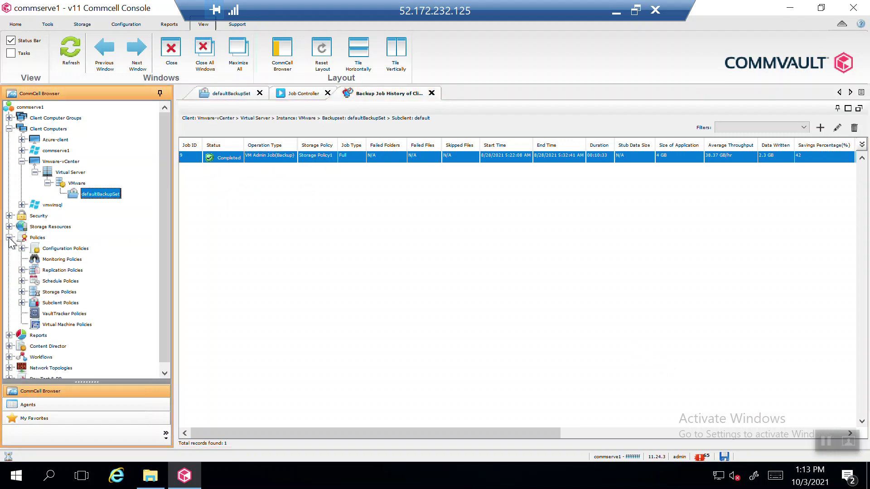
click(22, 292)
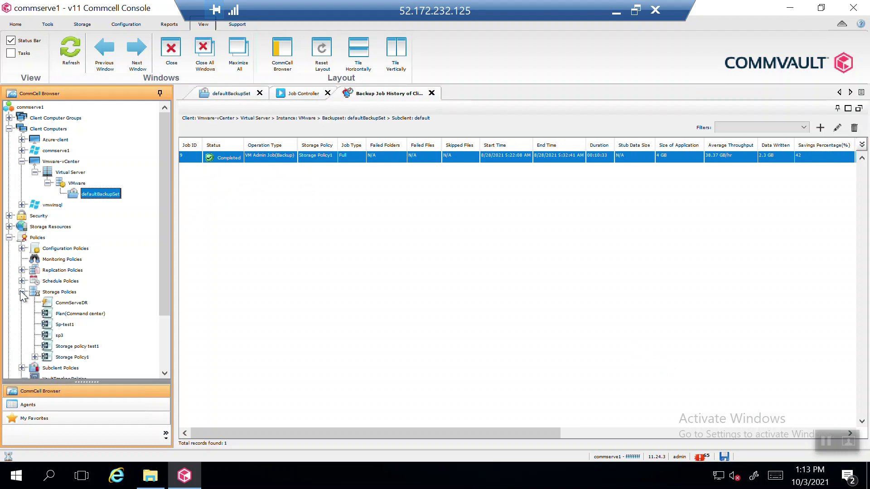
Expand Storage Policy1 to its Primary copy, then open and cancel Browse and Restore for job 9.
double_click(79, 358)
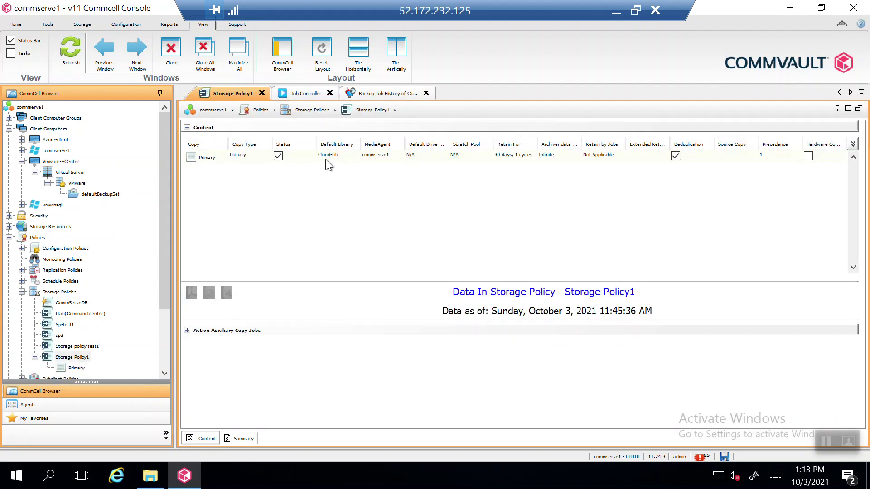
click(361, 92)
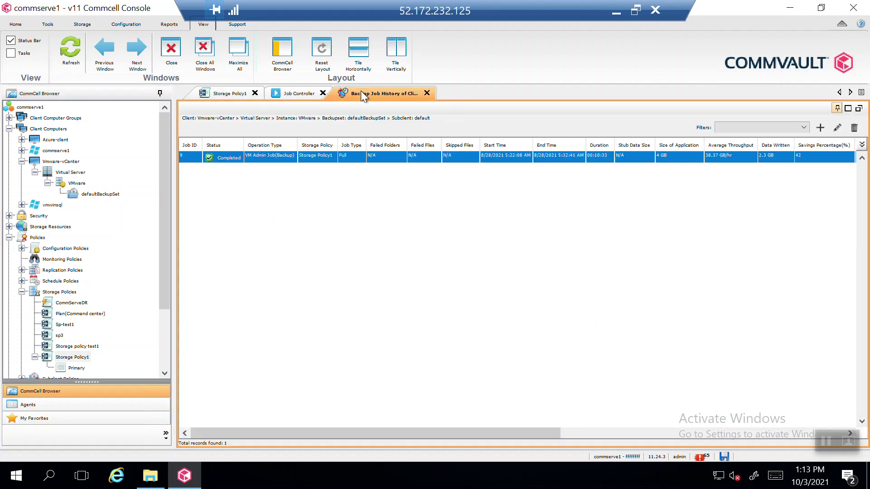
right_click(317, 161)
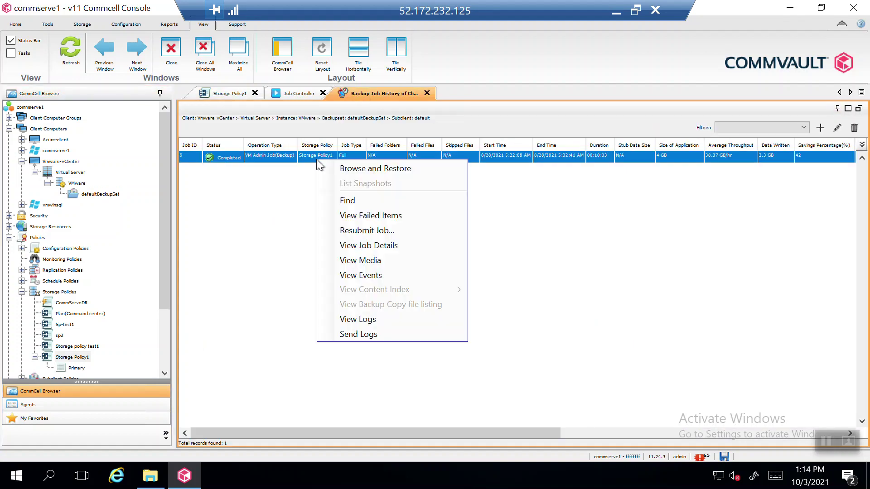
click(348, 169)
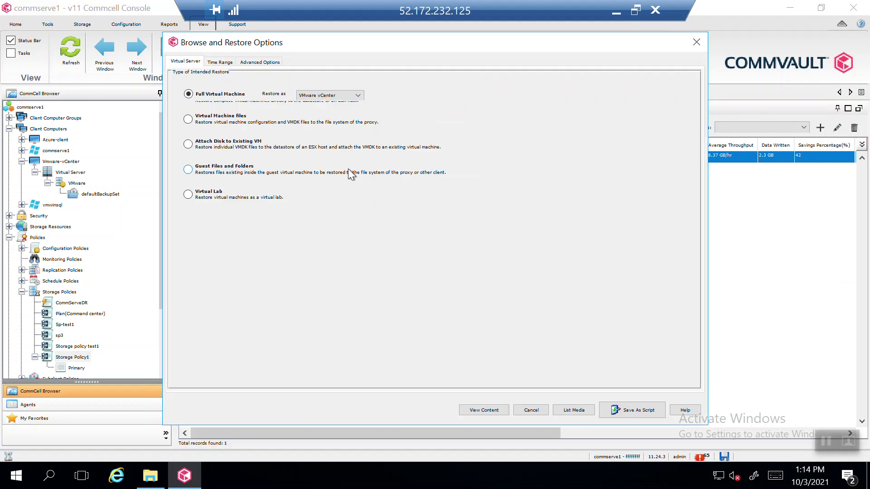
click(695, 46)
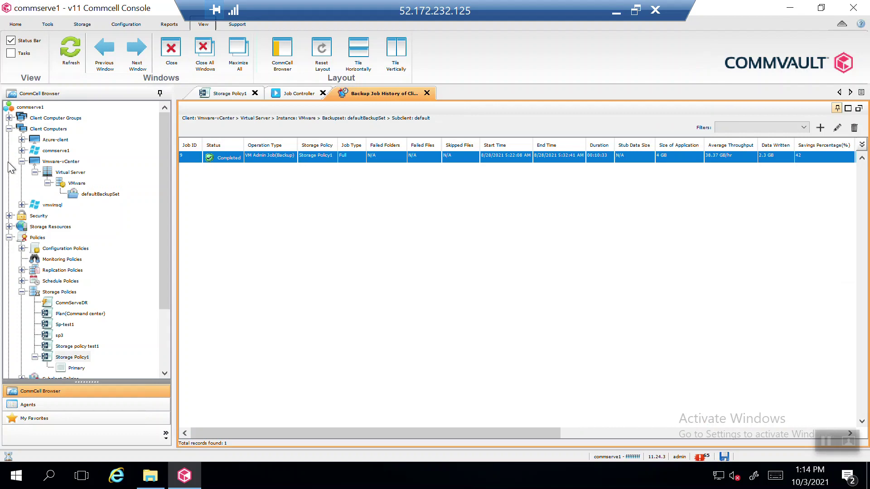
click(22, 162)
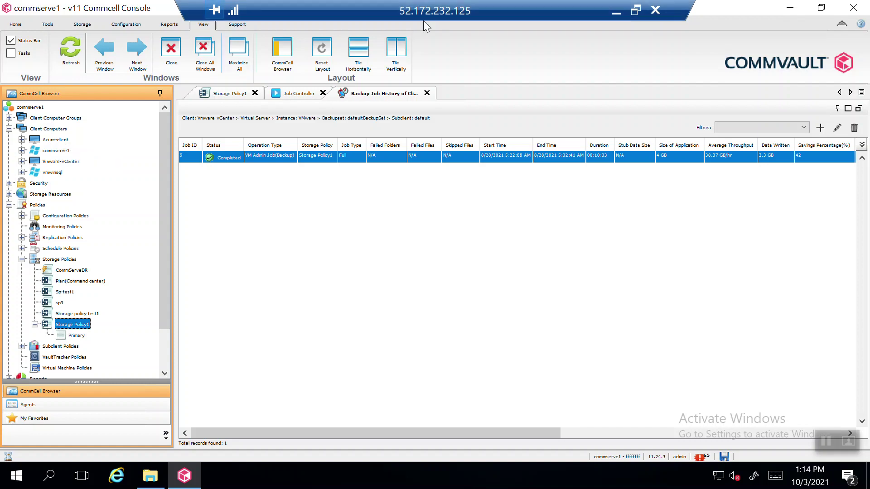
In Whiteboard, add red notes beside CSTMGR and under MA, then return to the console.
key(alt+Tab)
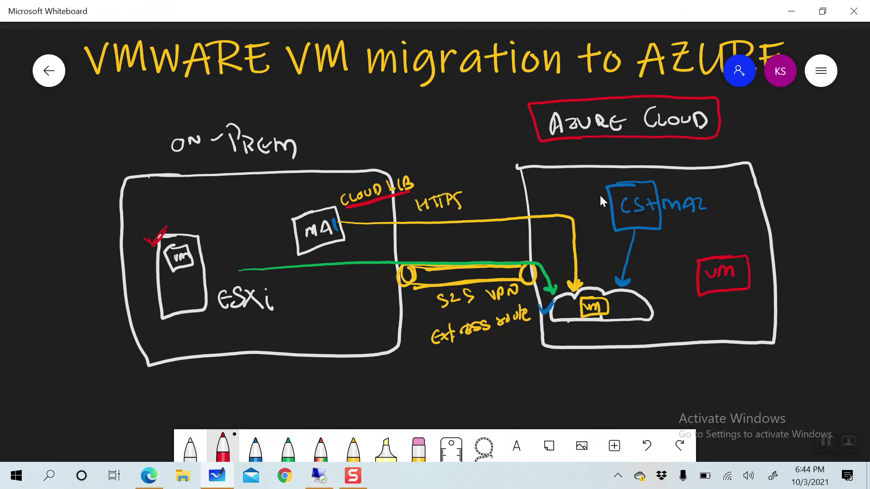
mouse_move(723, 197)
mouse_down()
mouse_move(725, 210)
mouse_move(737, 194)
mouse_move(763, 195)
mouse_up()
mouse_move(315, 247)
mouse_down()
mouse_move(313, 264)
mouse_move(324, 259)
mouse_up()
mouse_move(338, 248)
mouse_down()
mouse_move(338, 258)
mouse_move(351, 252)
mouse_up()
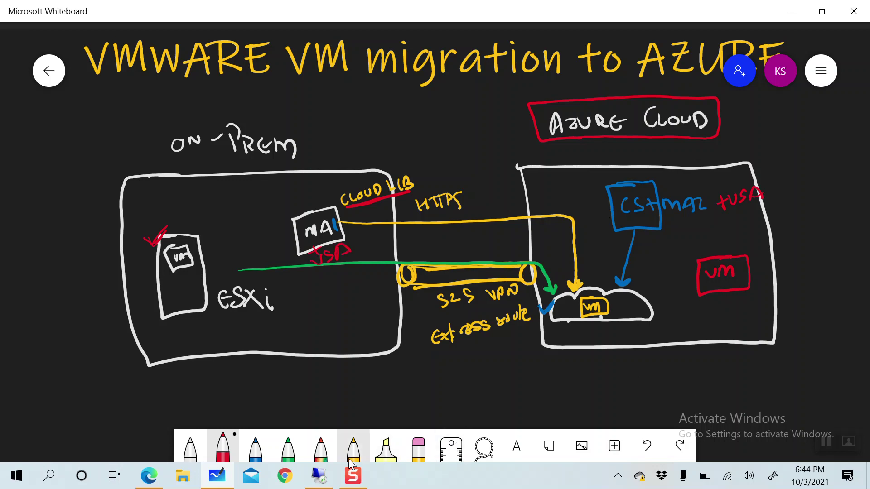
click(319, 477)
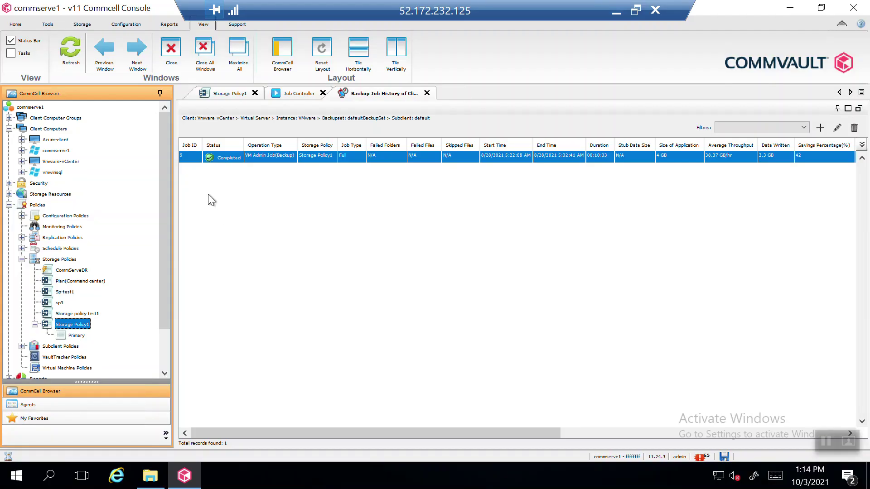
Browse and Restore the backup job as a Full Virtual Machine, with Restore as set to Azure Resource Manager.
right_click(228, 159)
click(257, 170)
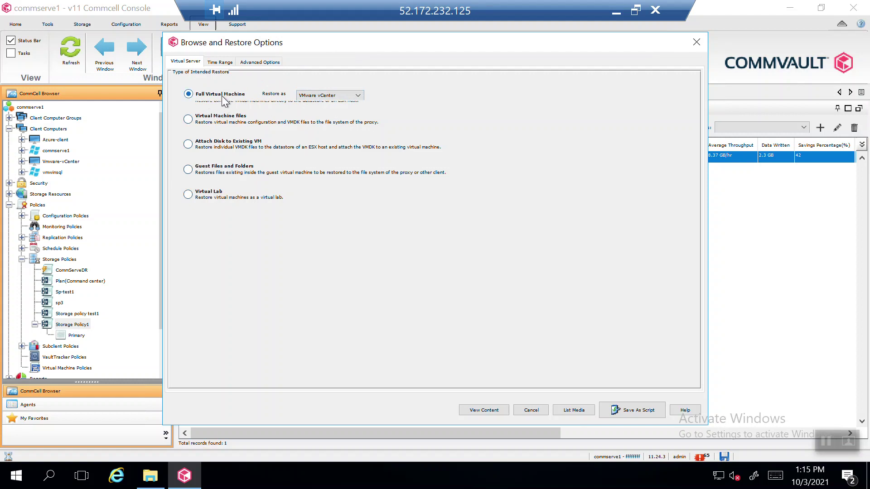
click(320, 95)
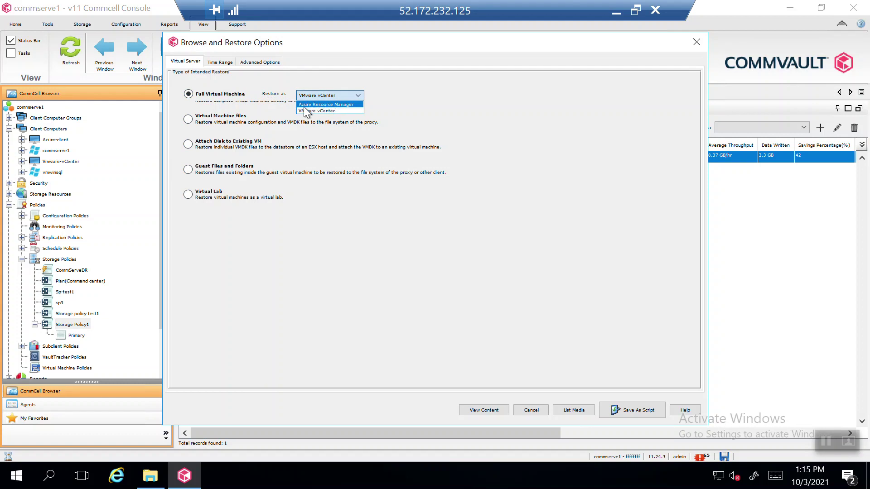
click(413, 103)
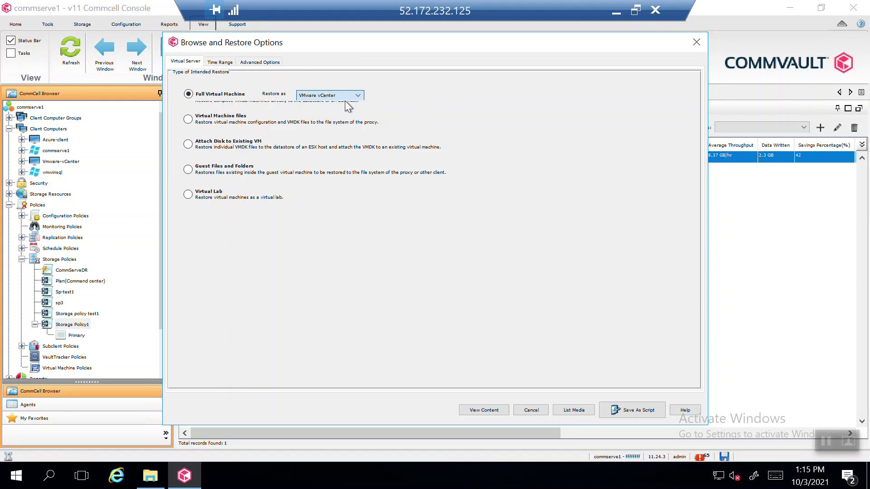
click(319, 96)
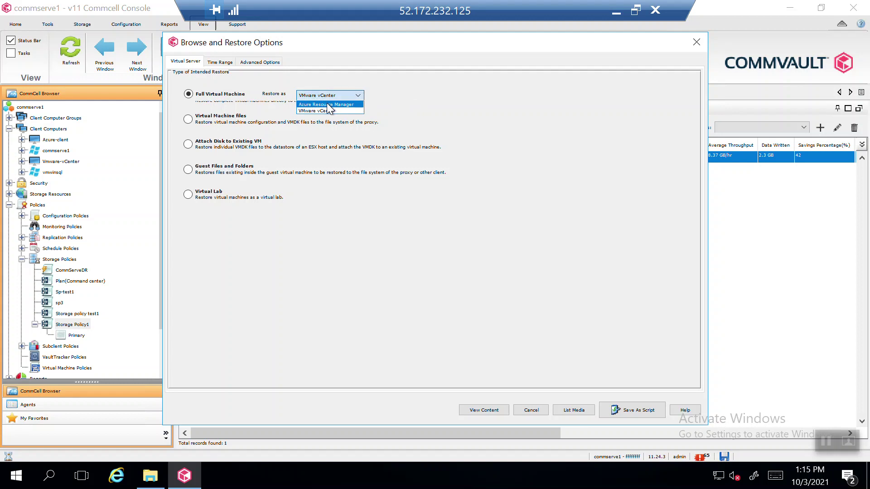
click(418, 105)
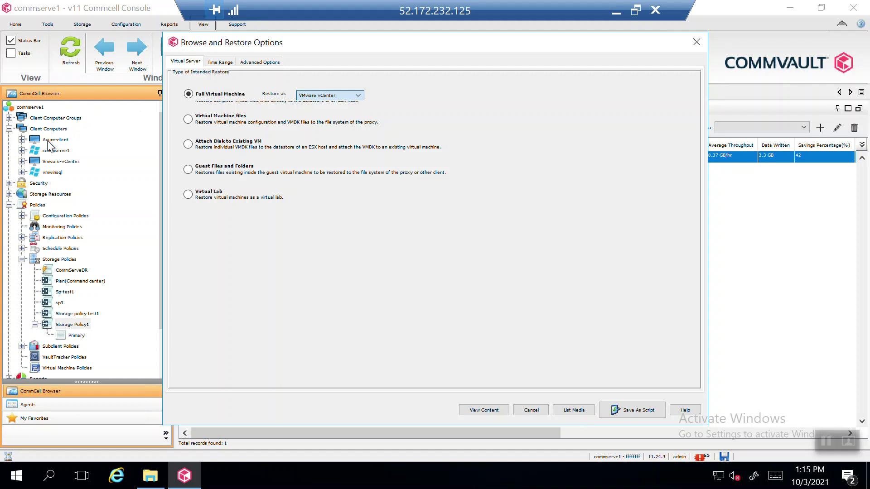
click(331, 95)
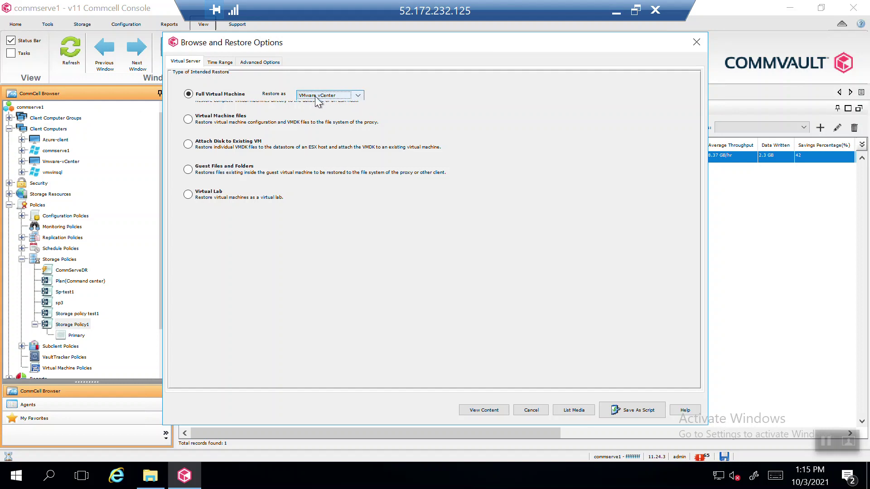
click(314, 96)
click(325, 105)
View the backed-up content, tick the vmwinsql VM, and minimize the Remote Desktop window.
click(484, 411)
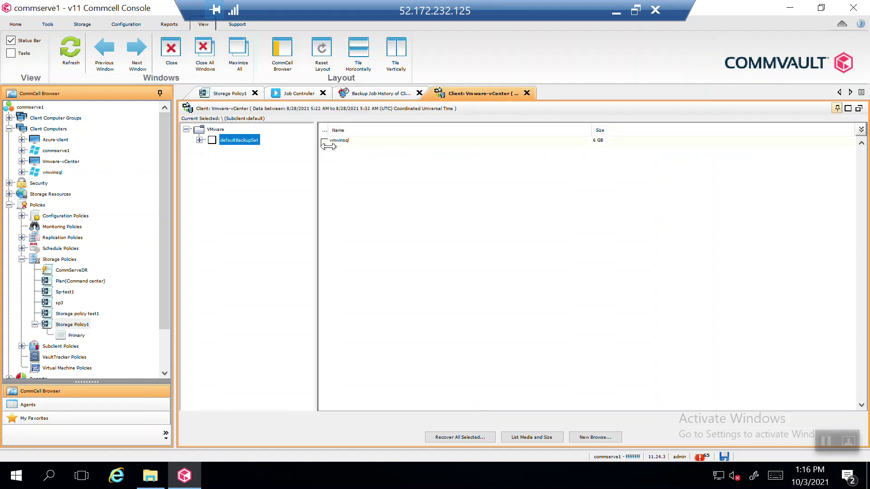
click(325, 144)
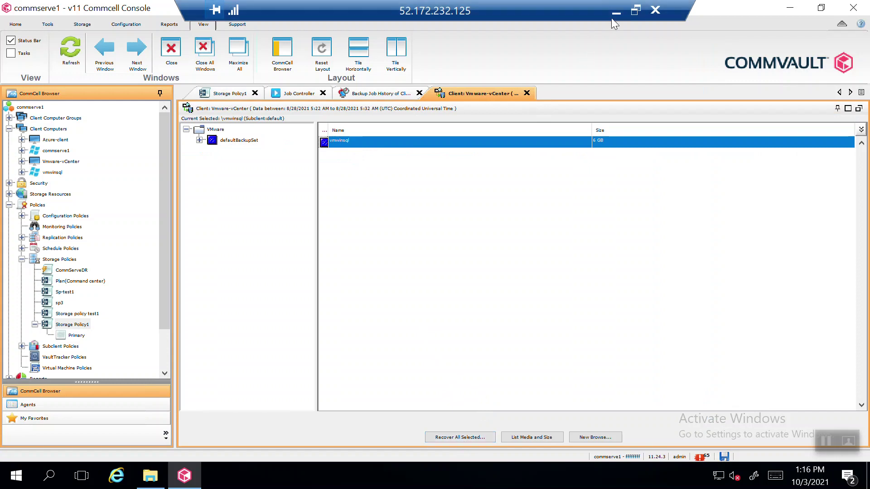
click(621, 11)
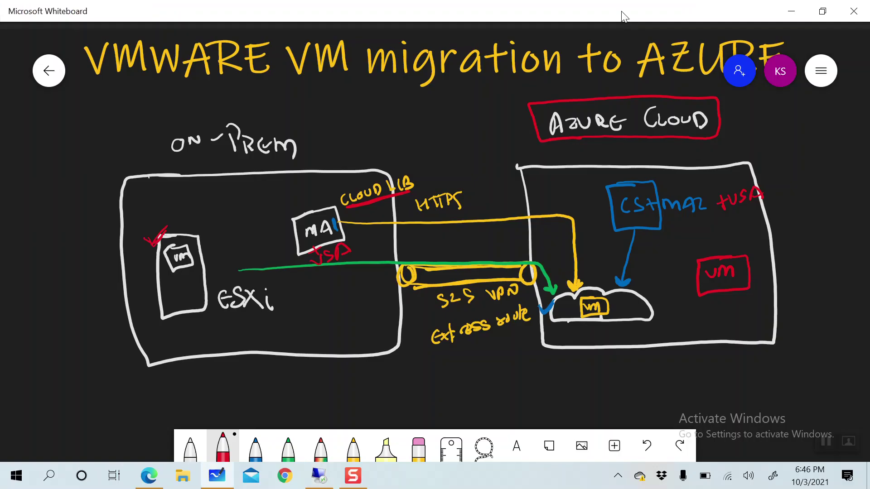
Refresh the Azure portal's virtual machines list, then go back to the remote CommCell session.
click(146, 482)
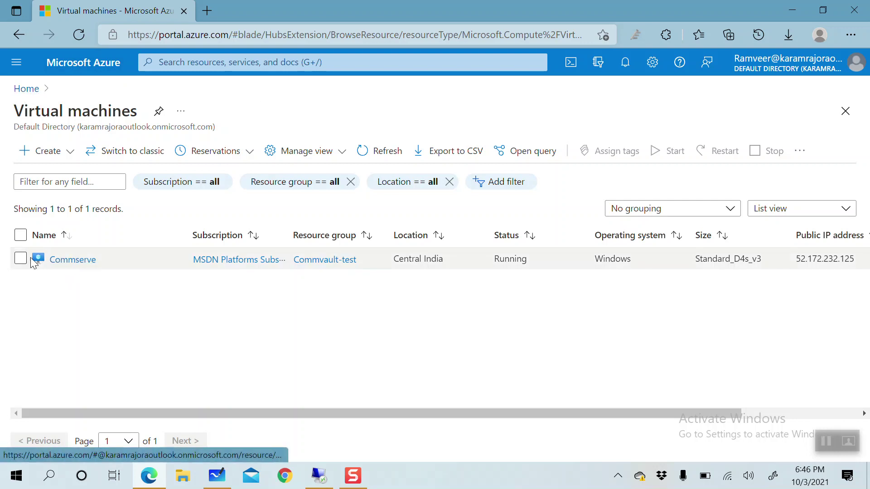
click(378, 152)
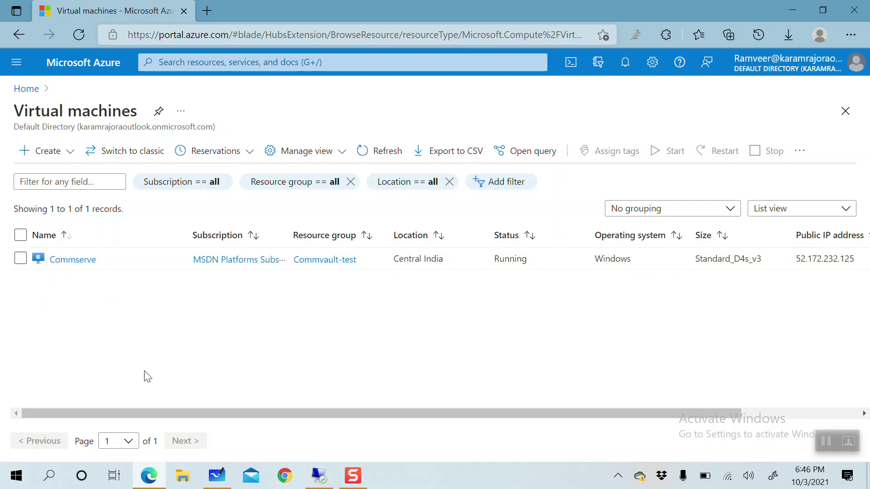
mouse_move(319, 481)
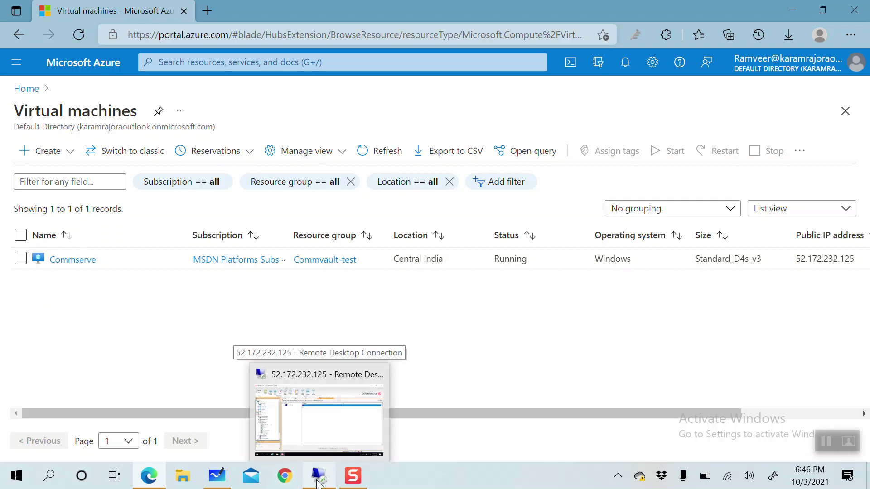
click(318, 482)
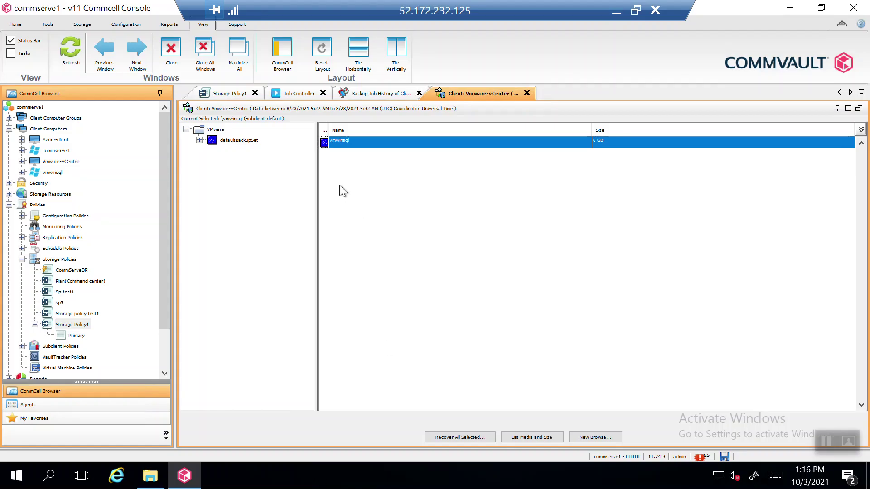
Recover vmwinsql to Azure-client via proxy commserve1 and advance to the Virtual Machines page.
click(462, 438)
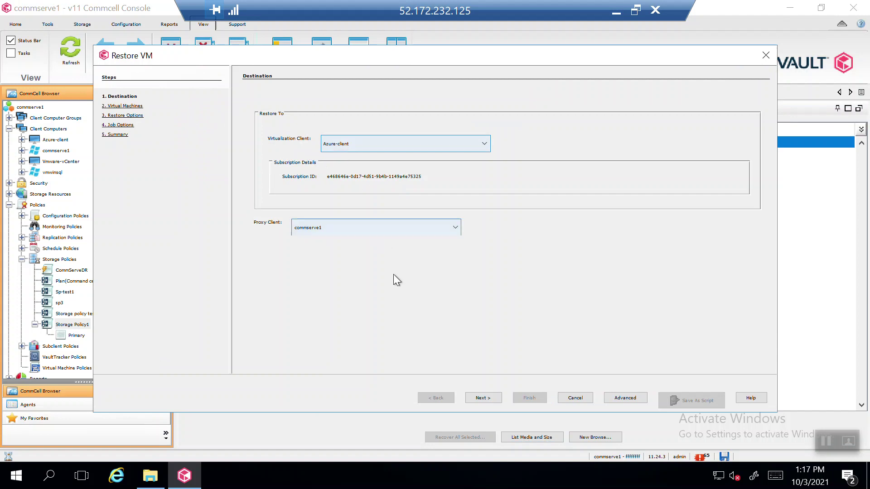
click(616, 11)
click(232, 479)
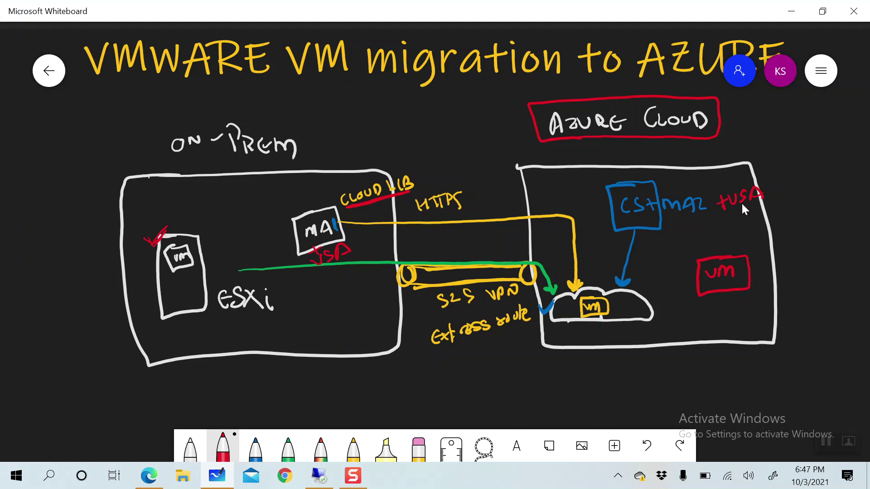
click(319, 476)
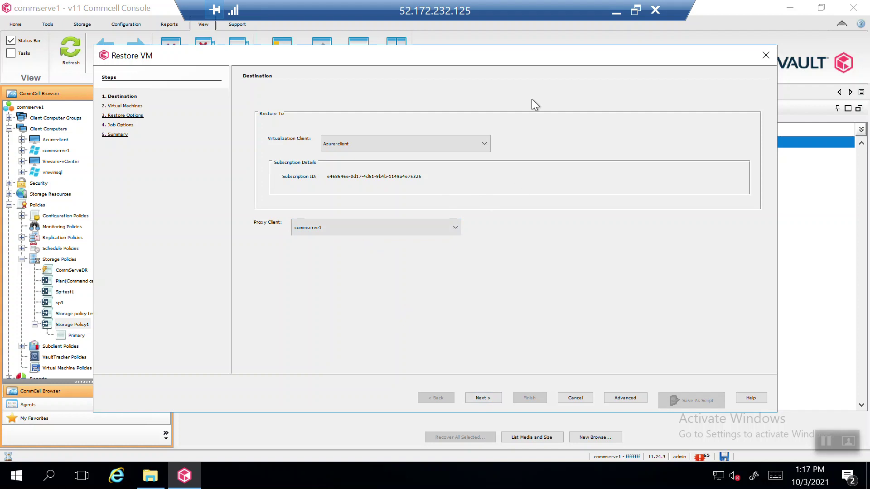
click(616, 12)
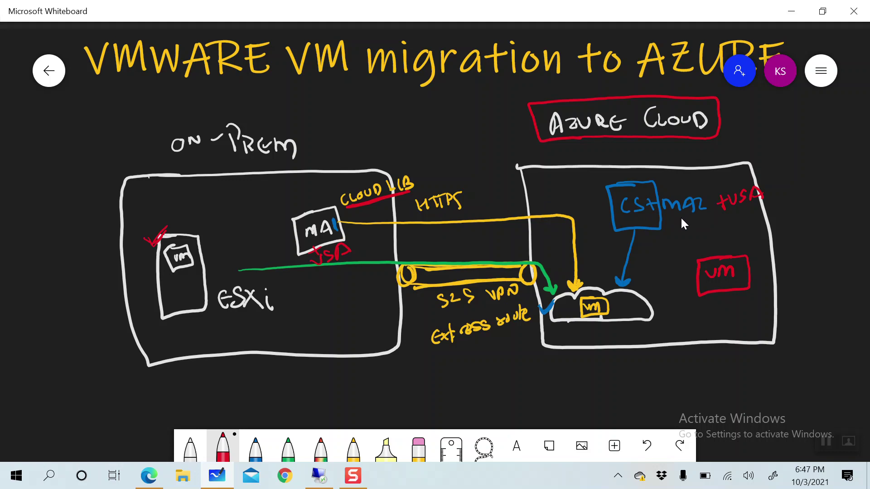
click(319, 475)
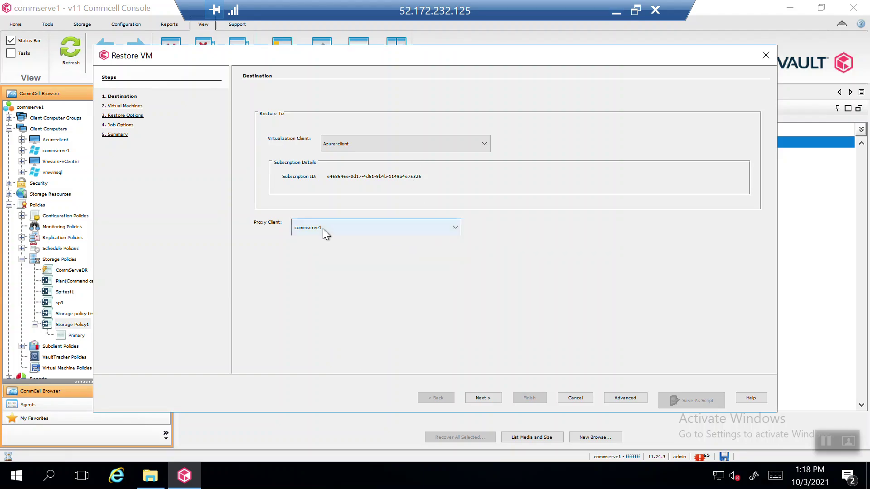
click(483, 399)
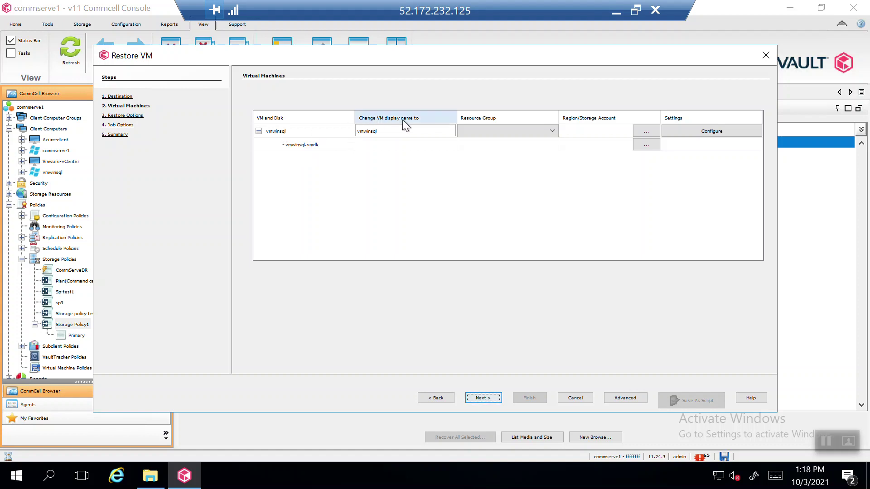
Rename the restored VM's display name to vmwinsql-restore.
click(388, 130)
click(389, 130)
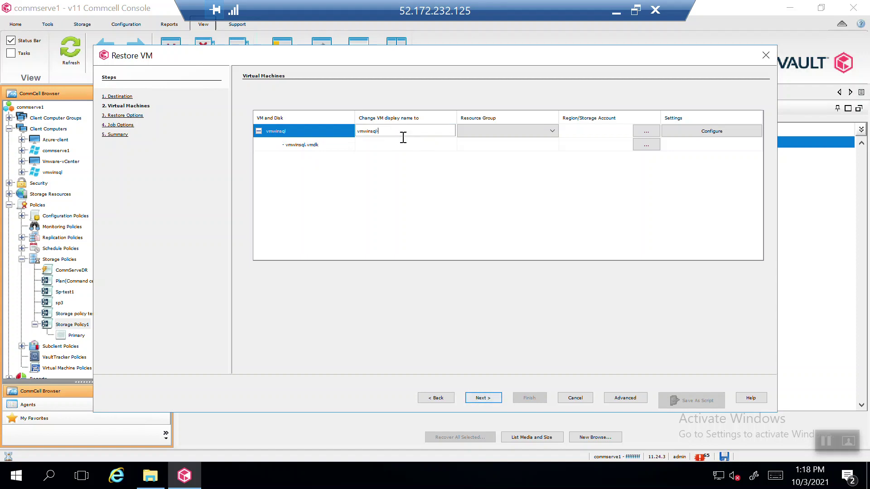
text(tore)
Check the resource groups in the Azure portal, then choose Commvault-test as the Resource Group.
click(543, 130)
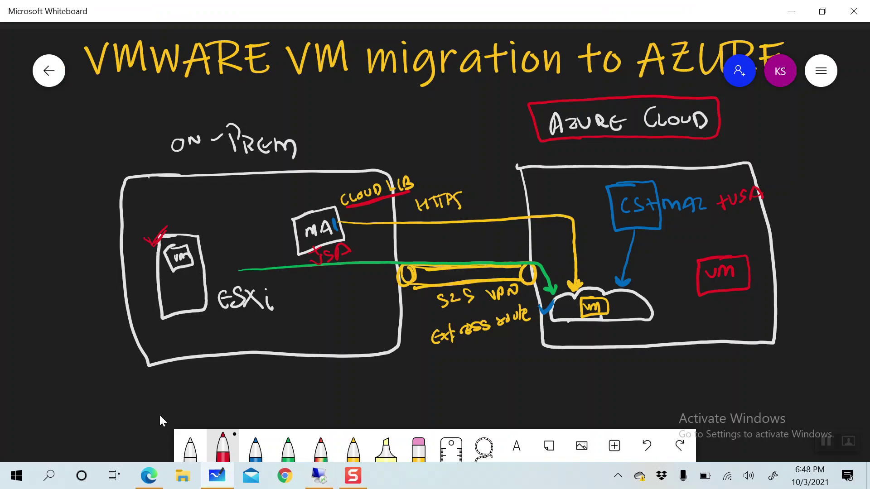
click(150, 477)
click(23, 90)
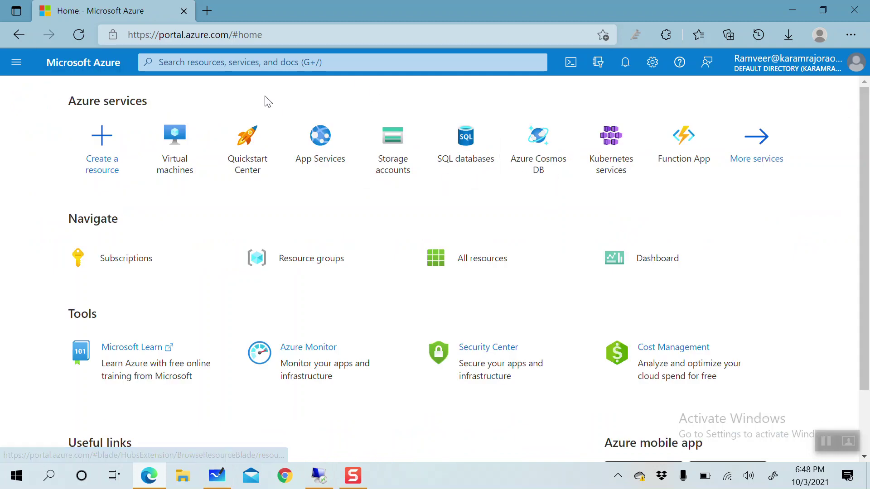
click(298, 265)
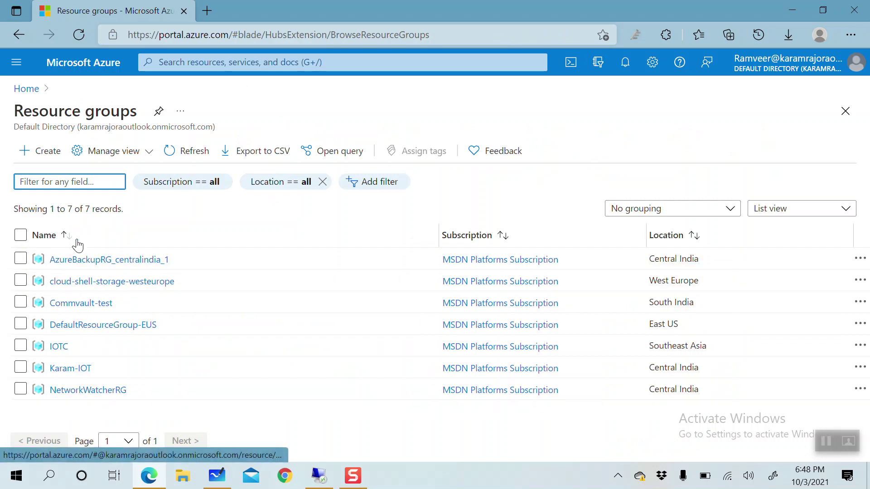
click(27, 89)
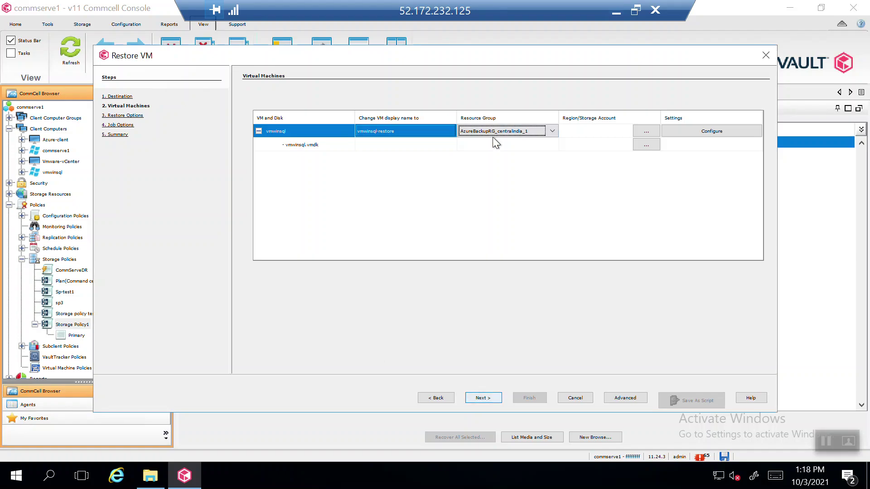
click(500, 134)
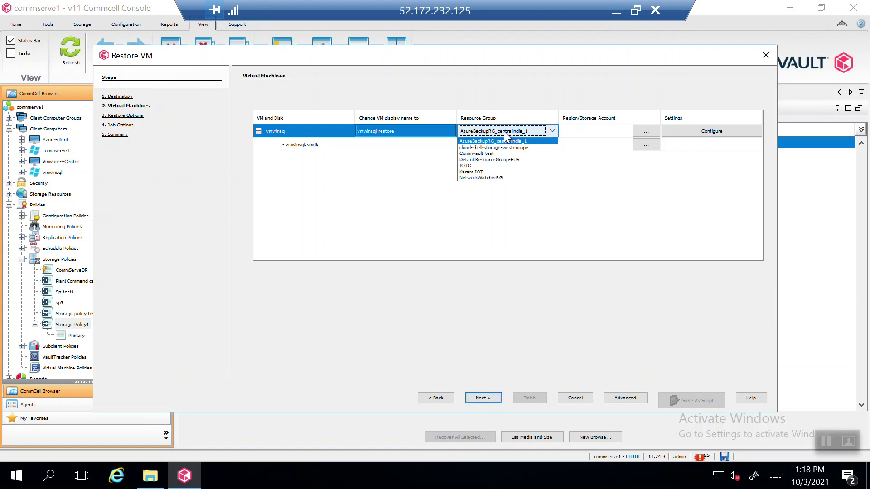
click(479, 154)
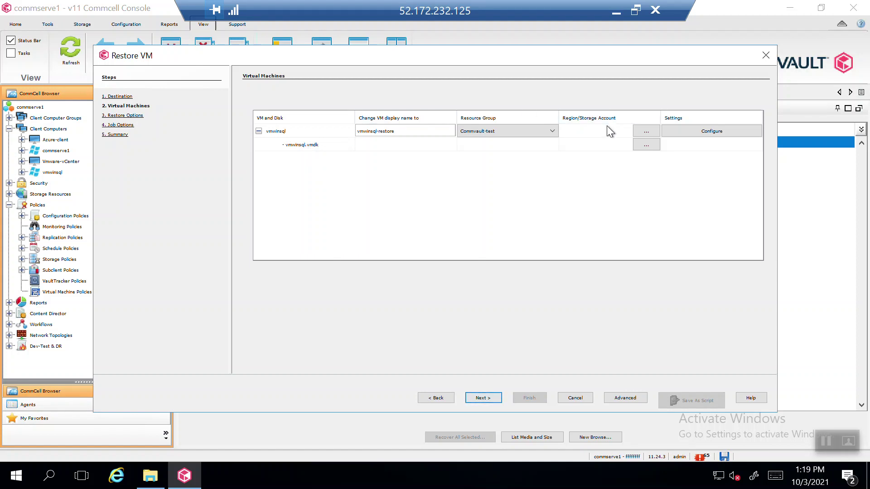
Set the region to Central India with storage account recordingsa1.
click(640, 132)
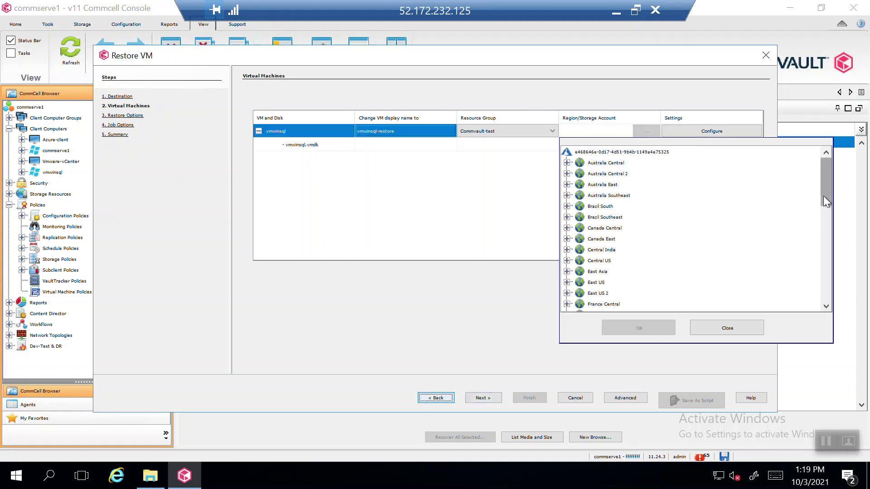
drag(823, 196, 826, 203)
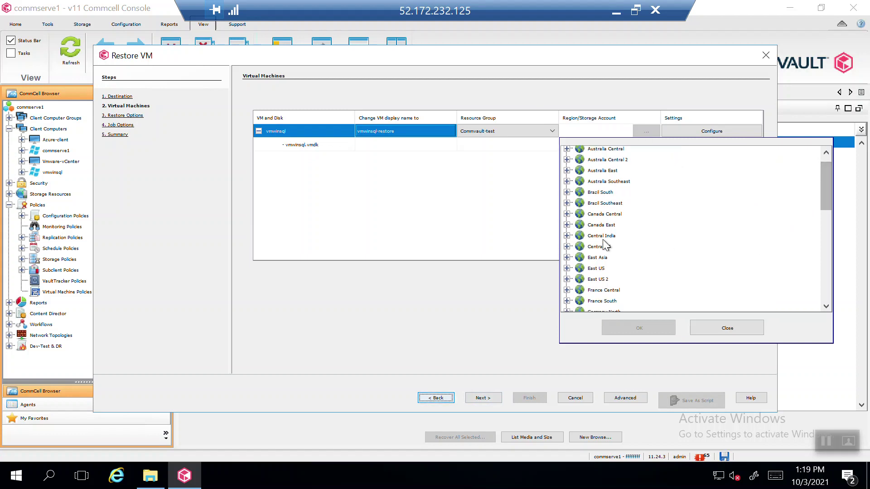
click(599, 238)
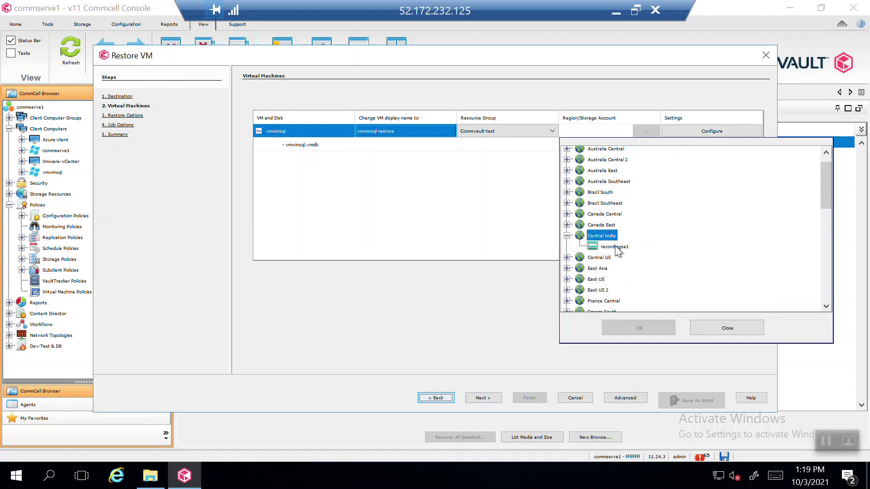
click(616, 246)
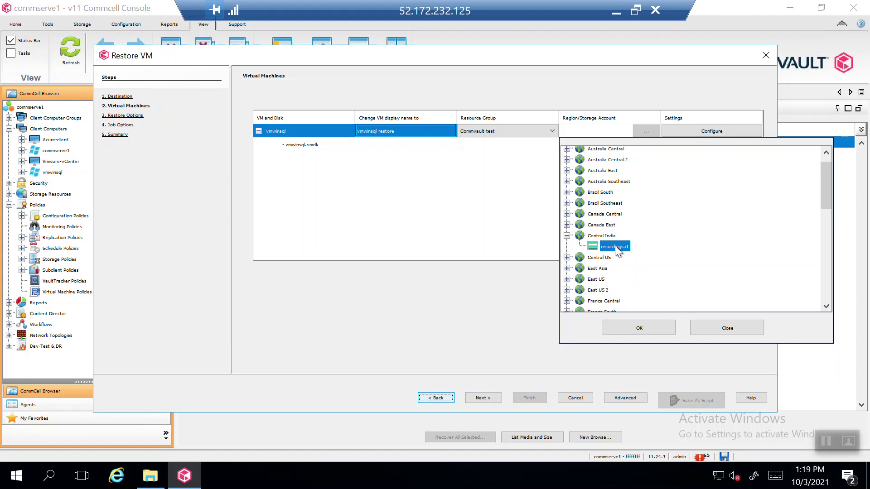
click(619, 333)
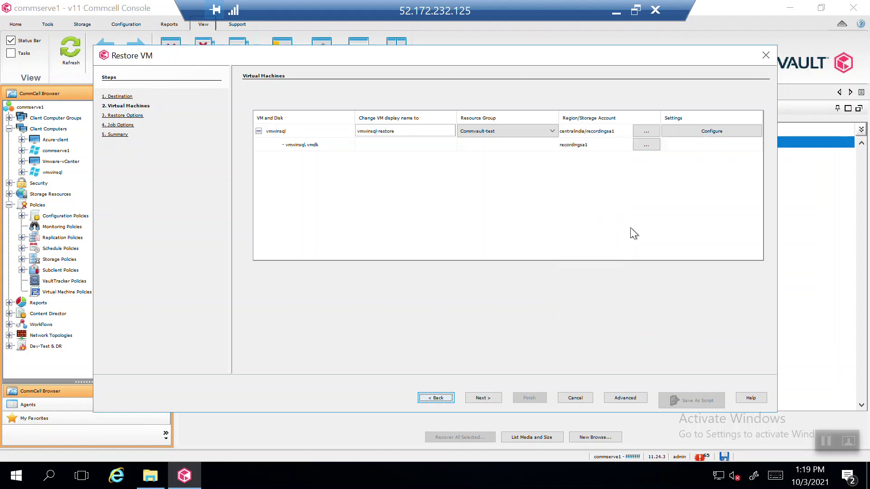
Open vmwinsql's Azure VM configuration, leaving VM size on --Auto Select--.
click(679, 133)
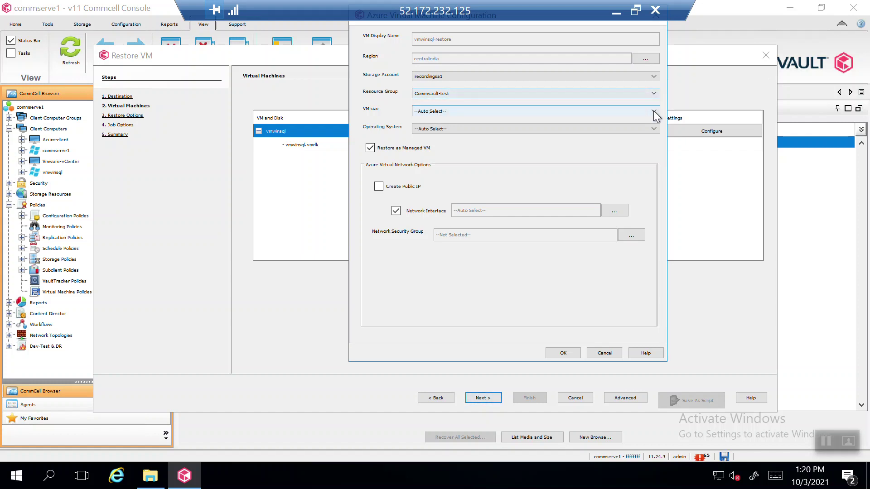
click(616, 113)
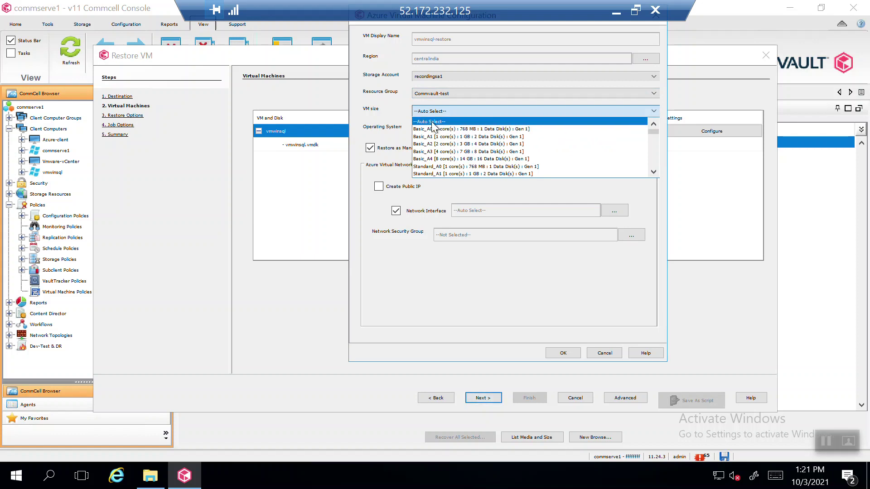
click(651, 172)
click(651, 172)
click(651, 172)
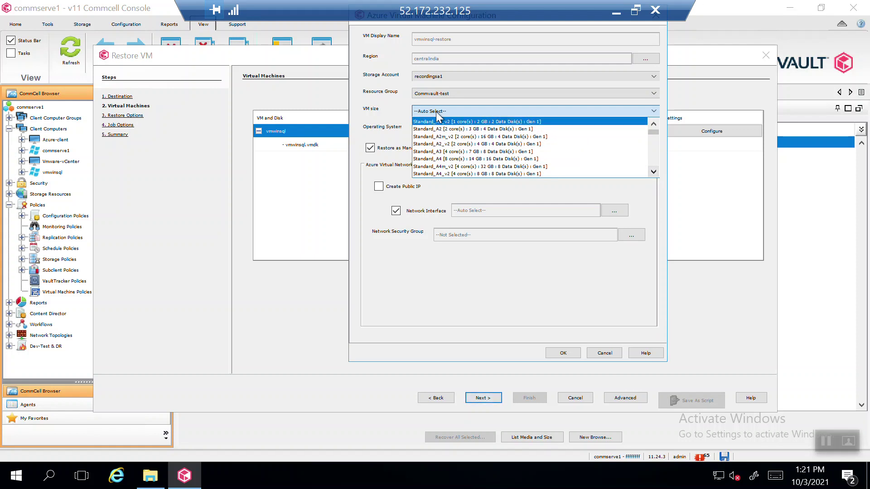
click(399, 115)
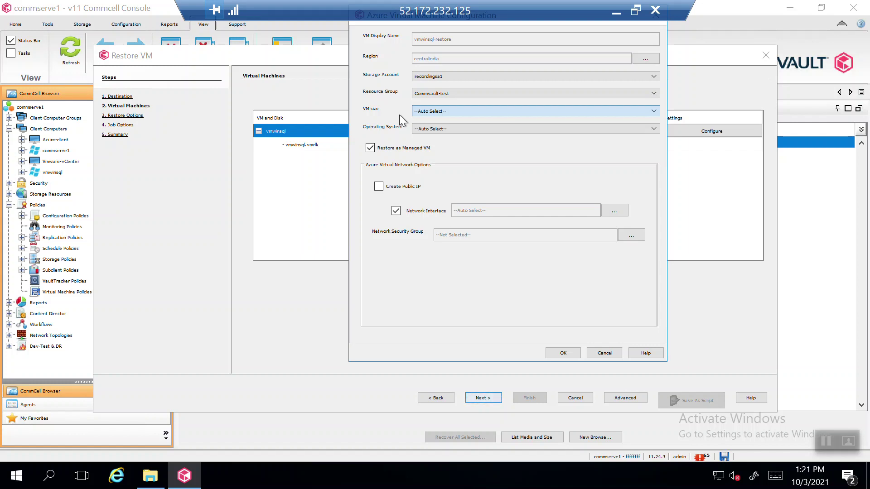
Keep Operating System on --Auto Select--, turn off Restore as Managed VM, and leave Create Public IP off.
click(447, 129)
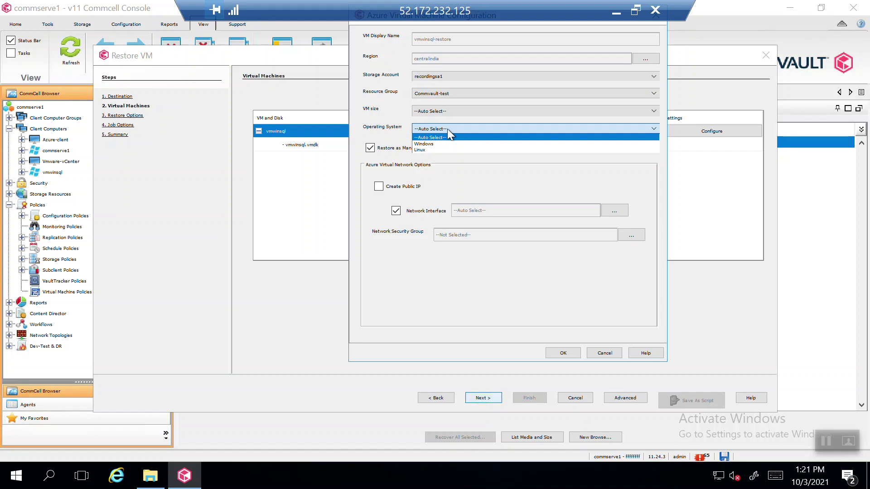
click(393, 118)
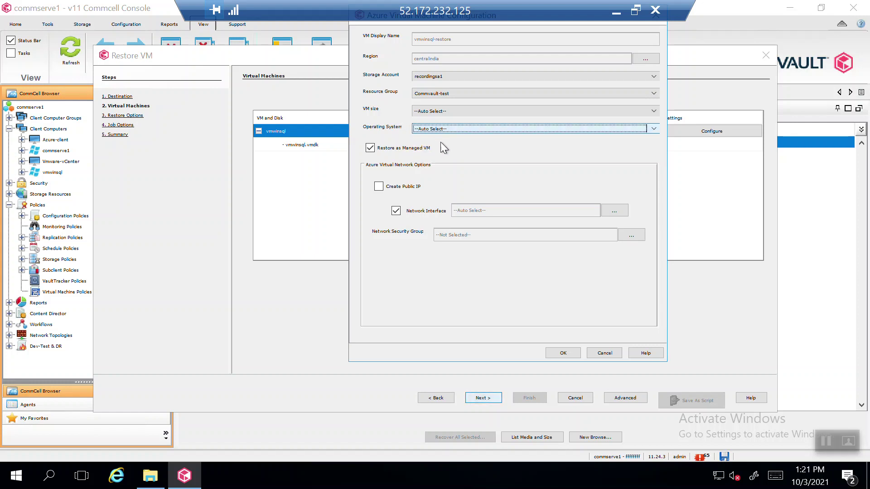
click(401, 150)
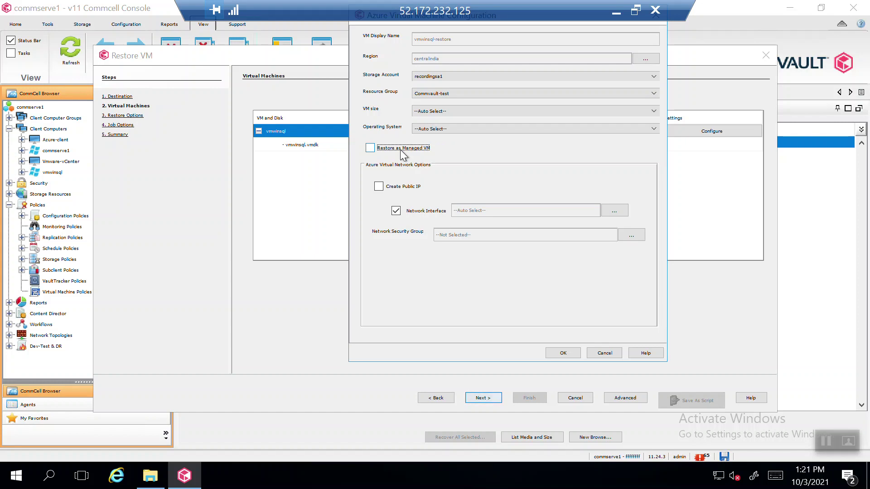
click(399, 187)
click(400, 194)
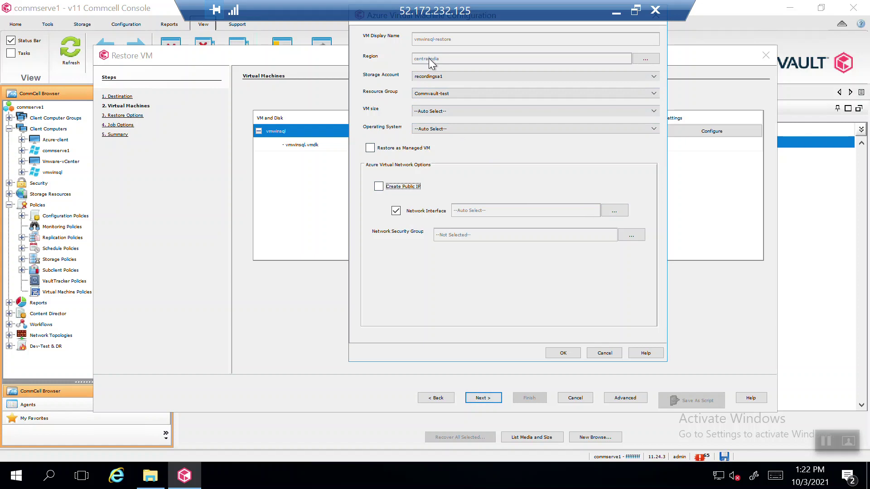
Attach the network interface to the Commvault-test-vnet default 10.0.0.0/24 subnet.
click(613, 211)
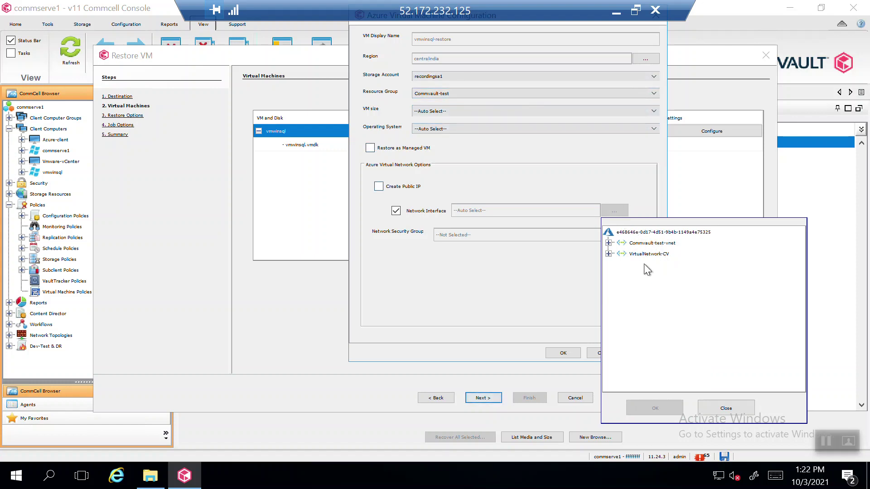
click(609, 243)
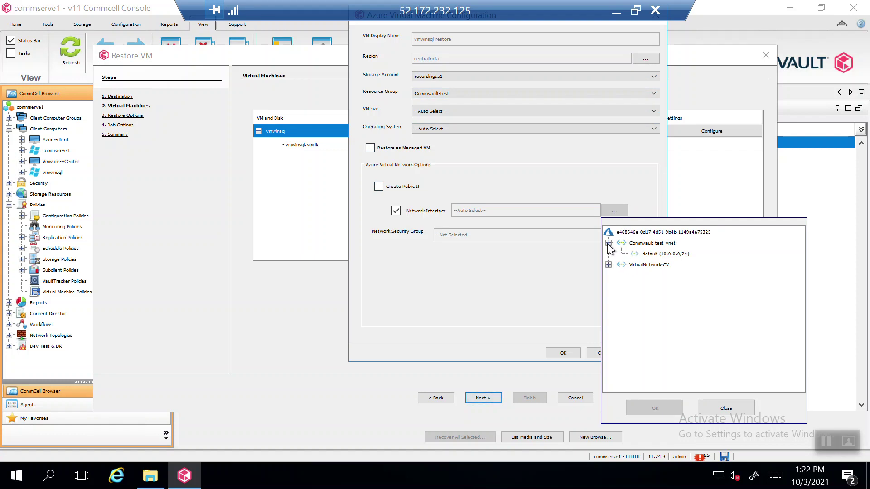
click(652, 255)
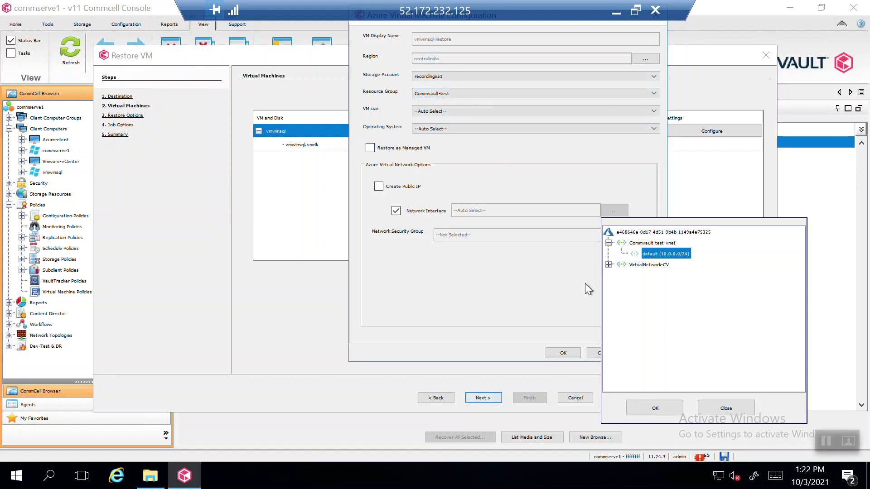
click(655, 408)
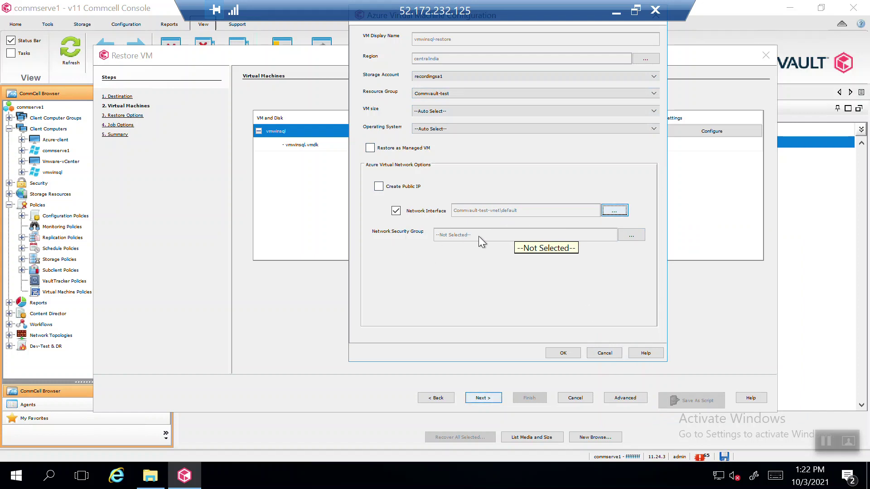
Set Commserve-nsg as the network security group and save the VM configuration.
click(632, 235)
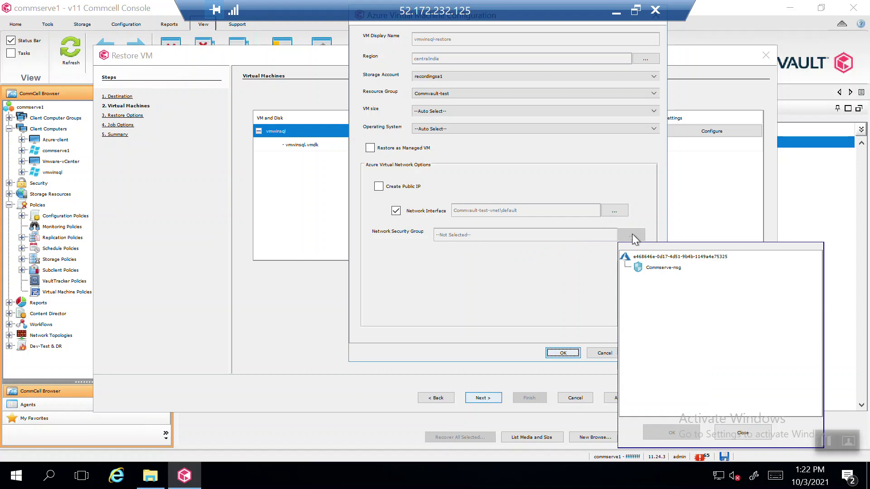
click(669, 270)
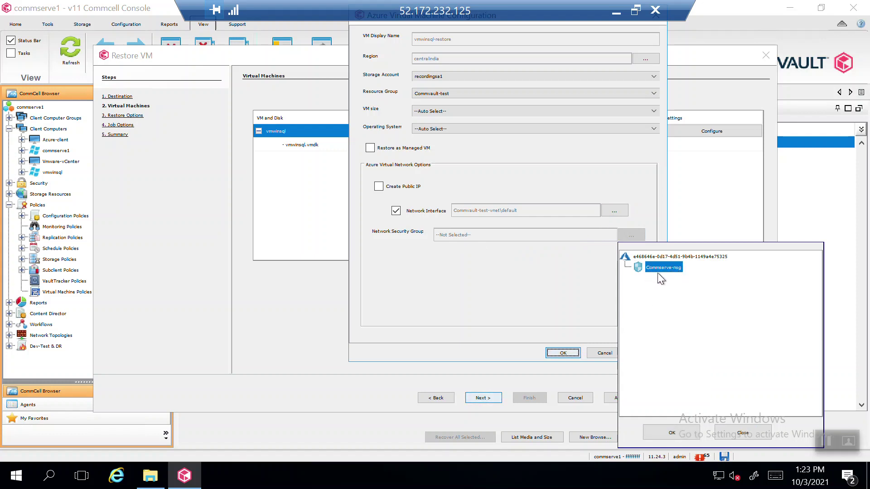
click(673, 434)
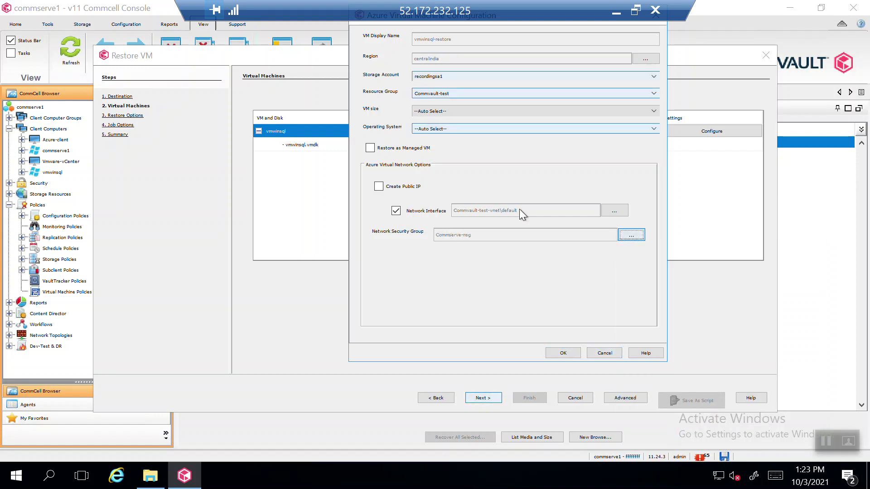
click(562, 354)
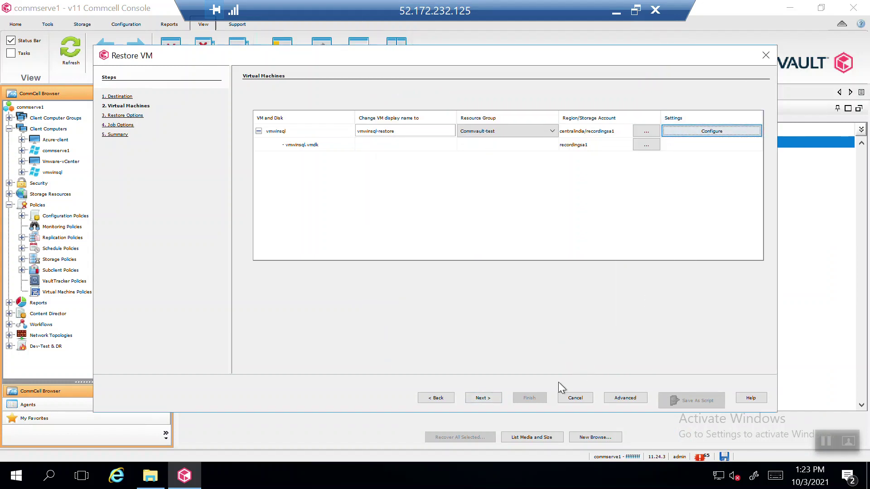
Accept the Restore Options, Job Options and Summary pages and submit the restore job.
click(491, 400)
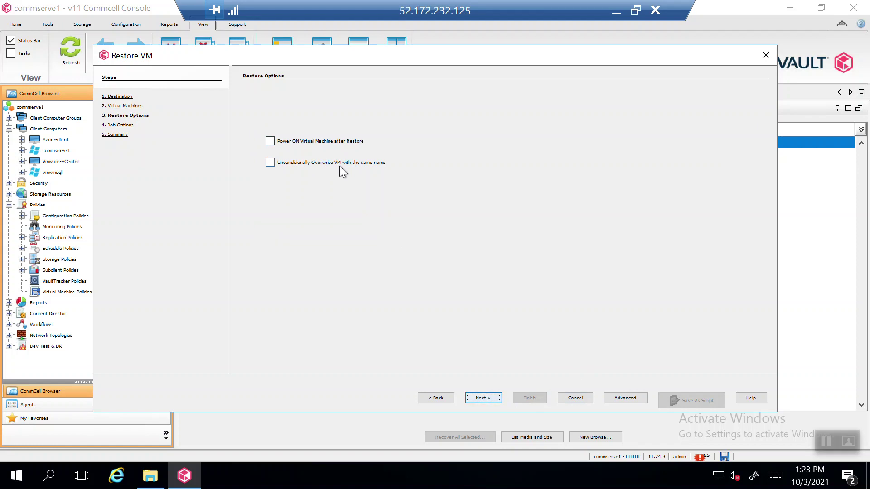
click(484, 398)
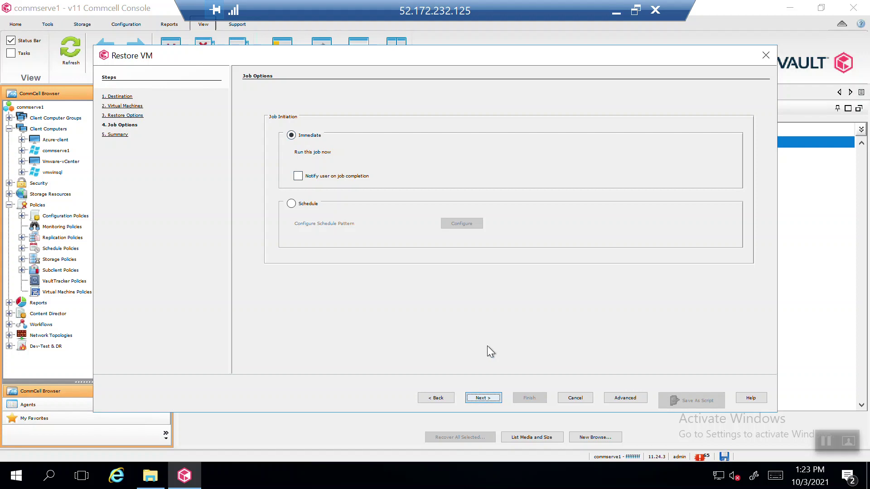
click(480, 399)
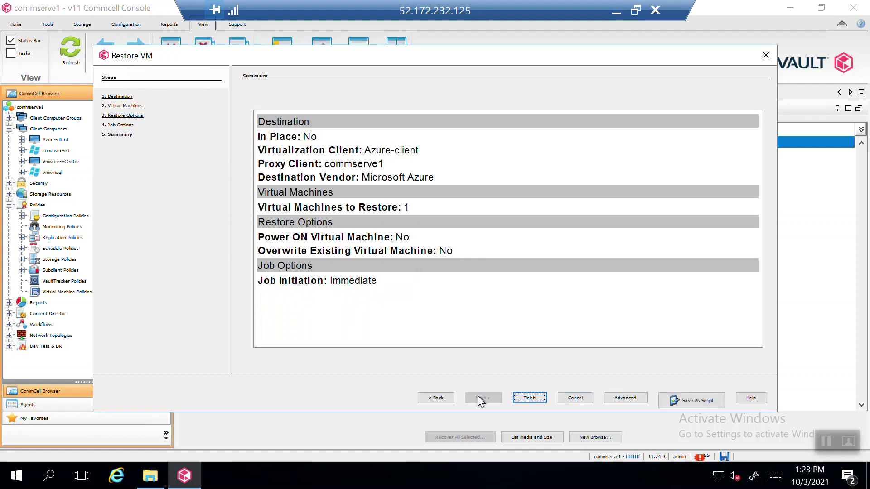
click(535, 399)
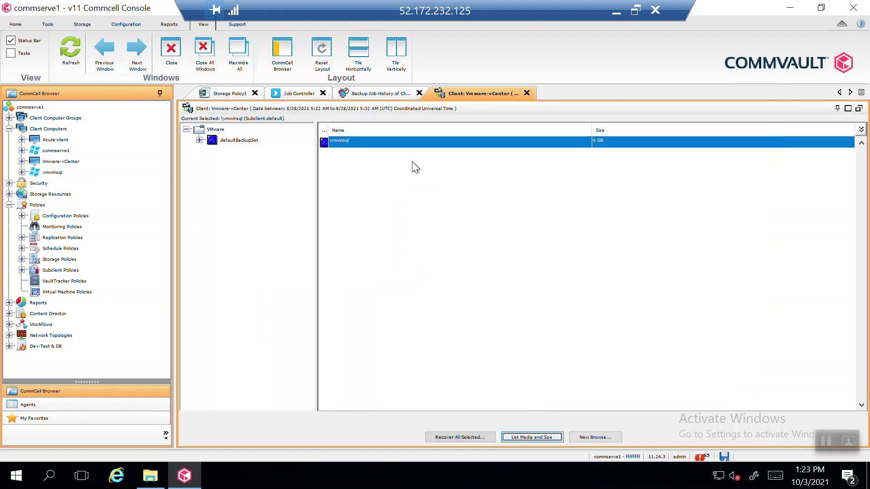
Select restore job 4384 in the Job Controller, then minimize the remote session.
click(301, 95)
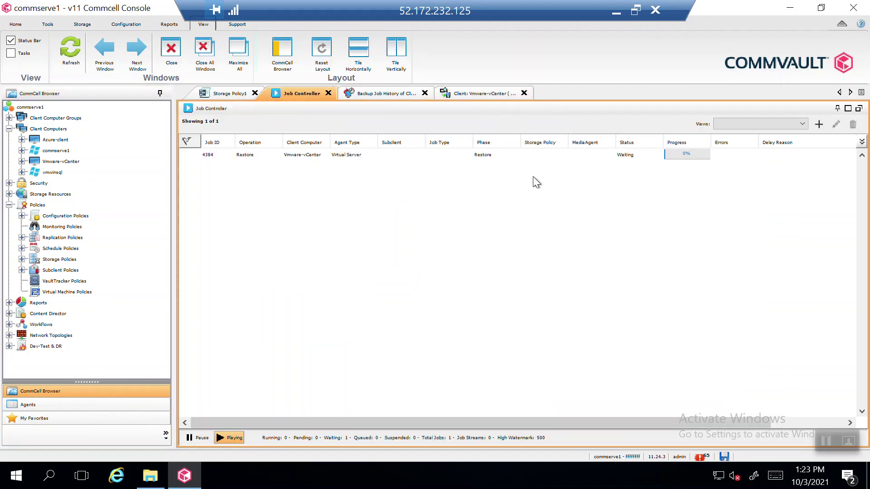
click(368, 156)
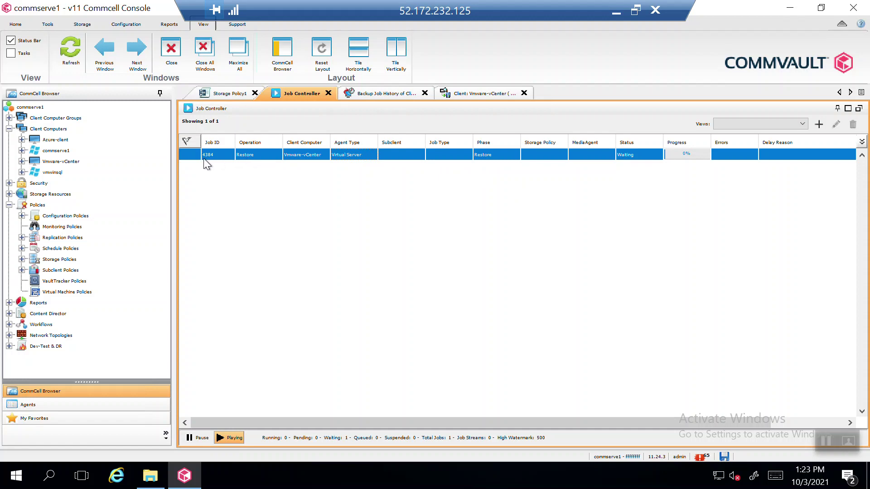
click(616, 12)
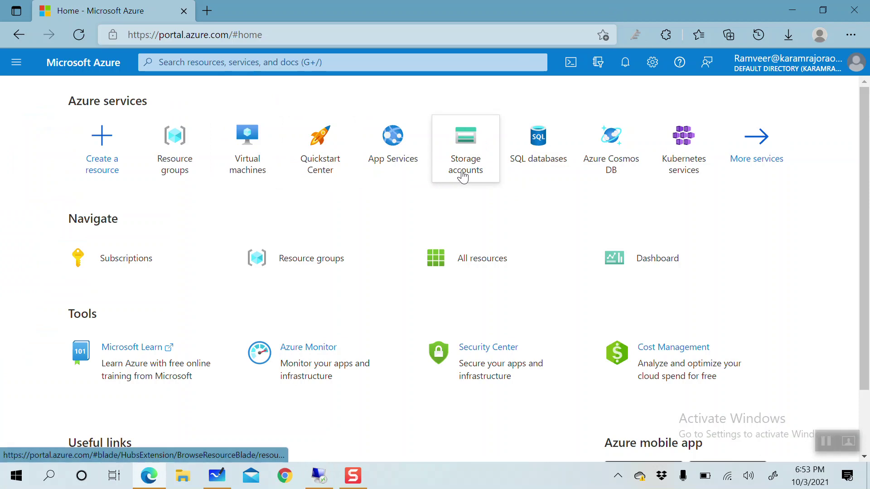
Browse to the vhds container in the recordingsa1 storage account and refresh its blob list.
click(464, 174)
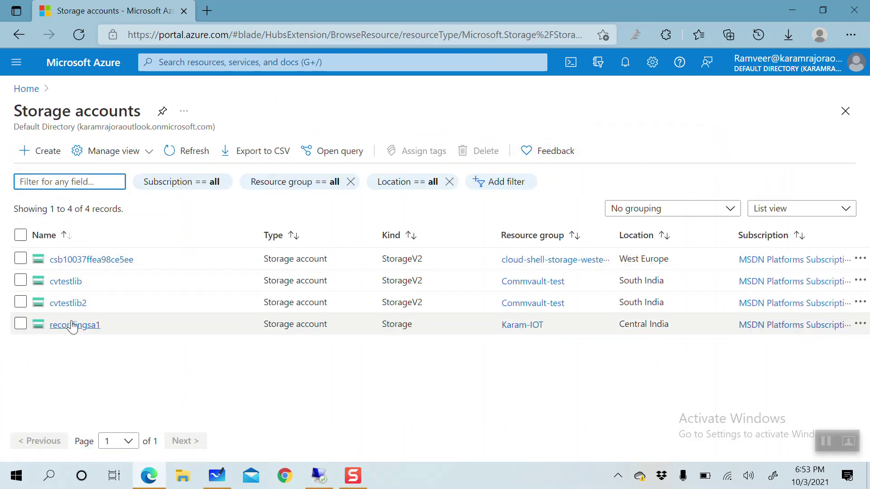
click(72, 326)
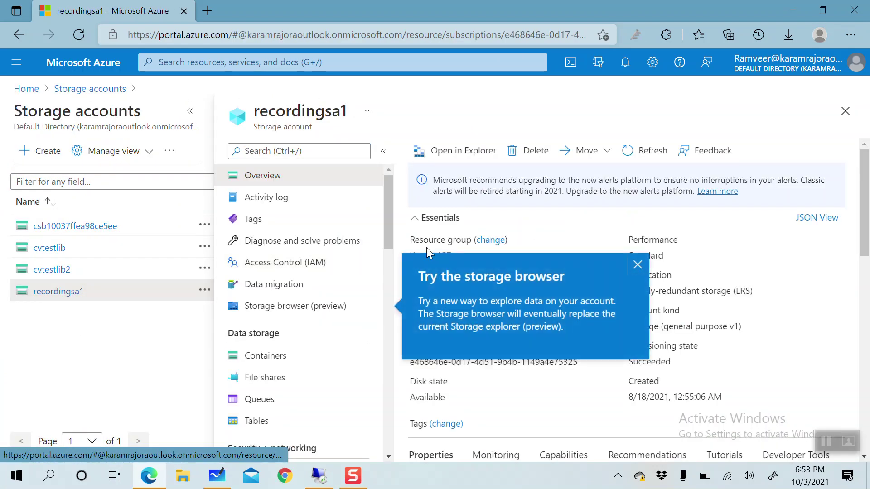
click(273, 355)
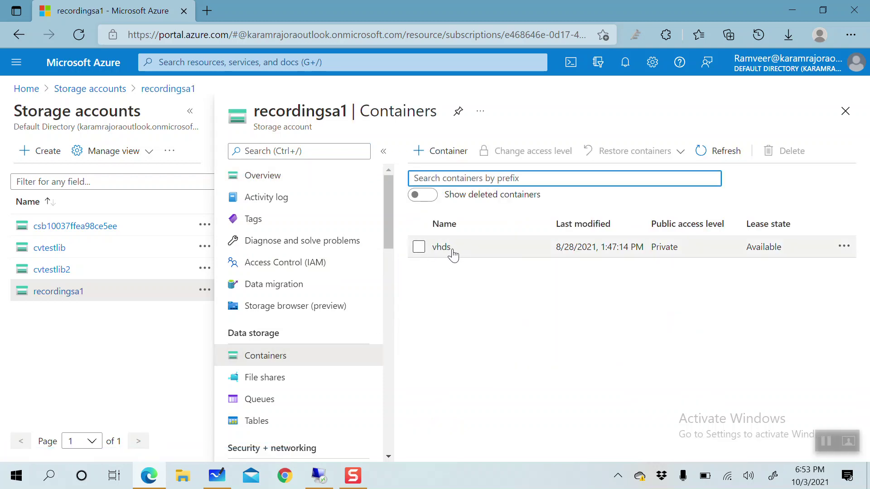
click(452, 250)
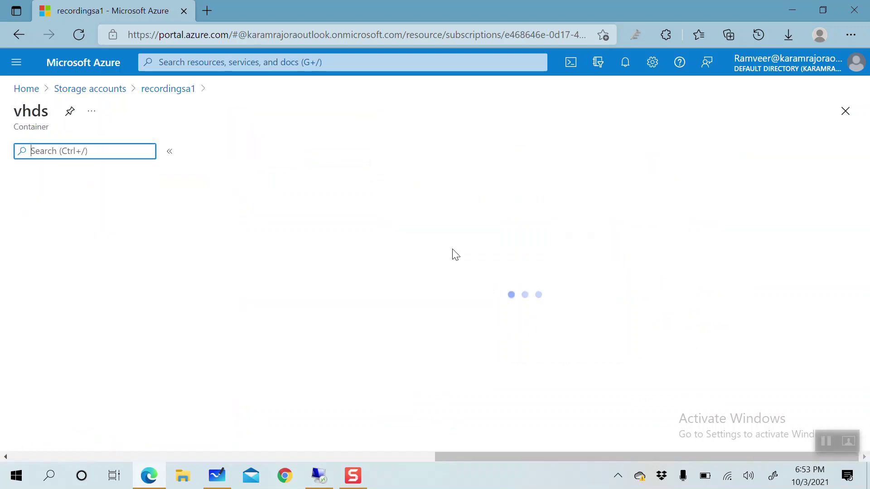
click(389, 157)
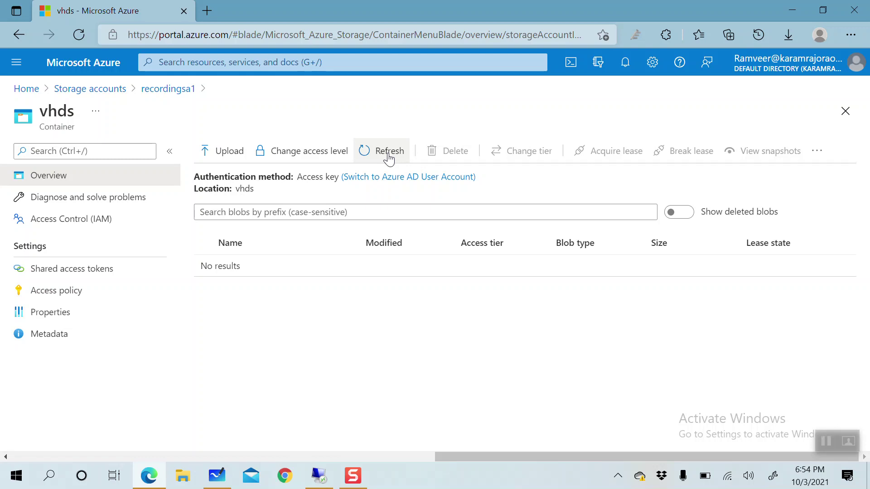
mouse_move(320, 481)
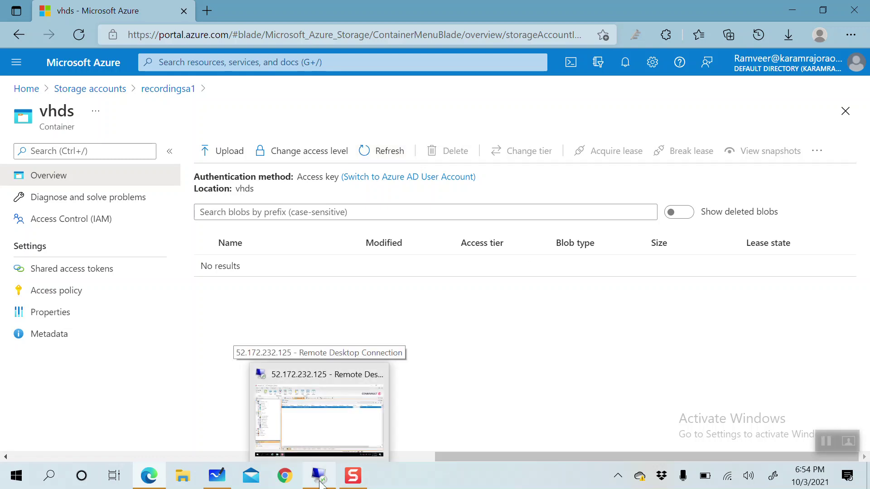
click(385, 162)
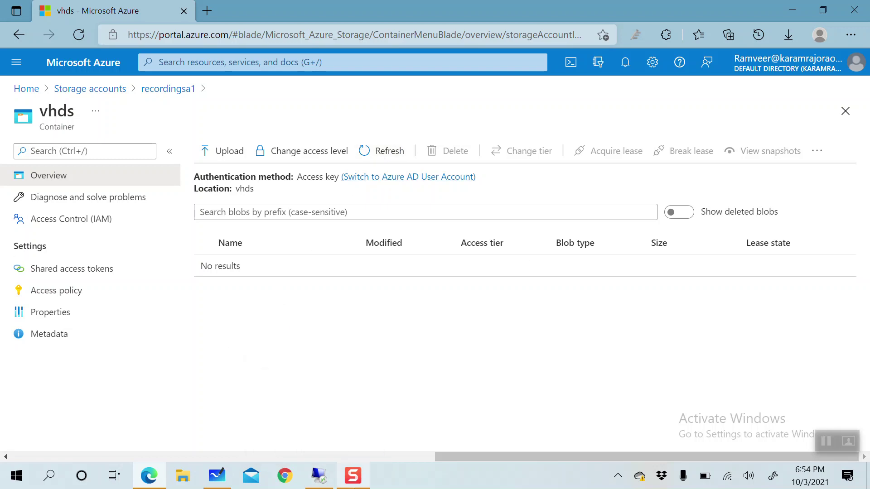
Check restore job 4384's per-virtual-machine status in the CommCell Console.
click(318, 479)
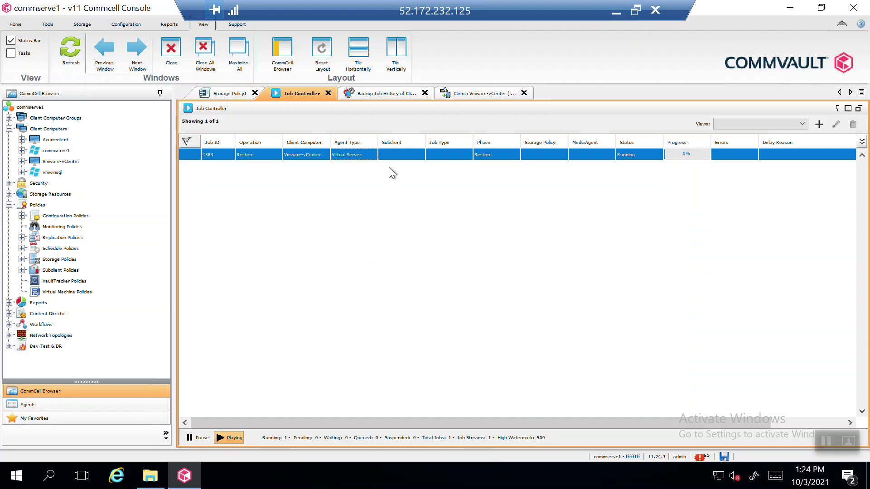
double_click(415, 156)
click(397, 115)
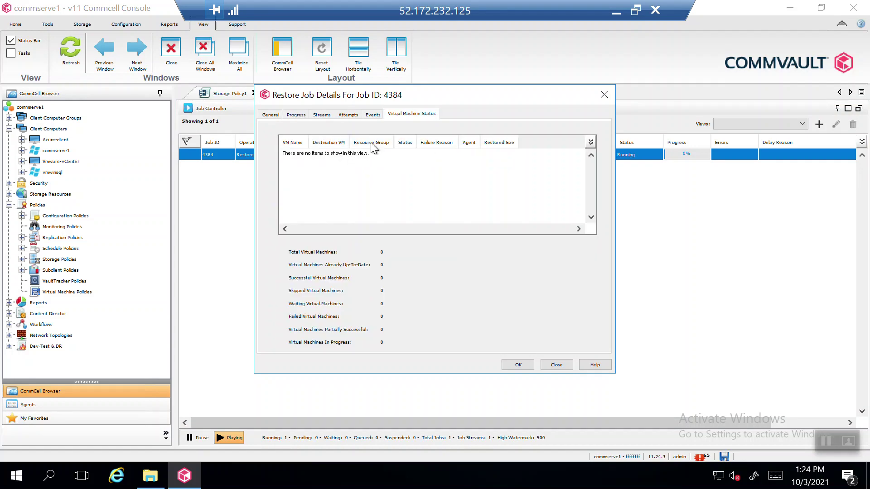
click(617, 13)
Confirm vmwinsql-restore.vhd appears in vhds, close the job details, and return to portal home.
click(388, 155)
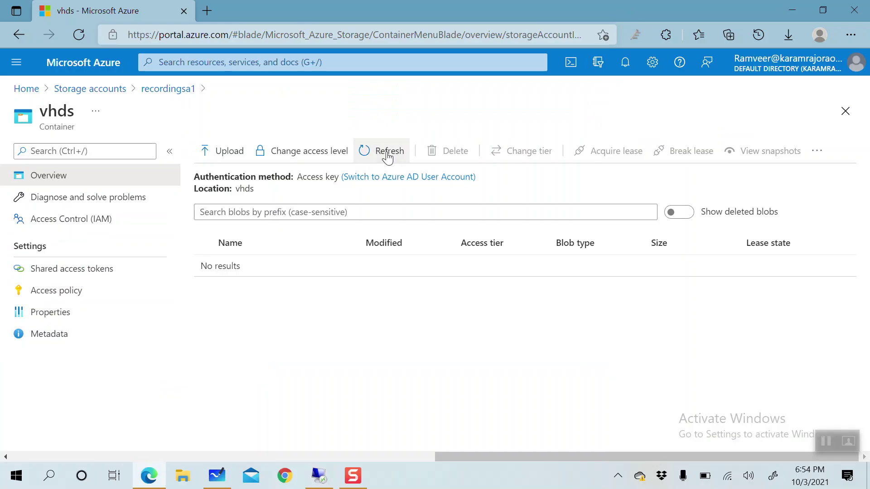
click(388, 154)
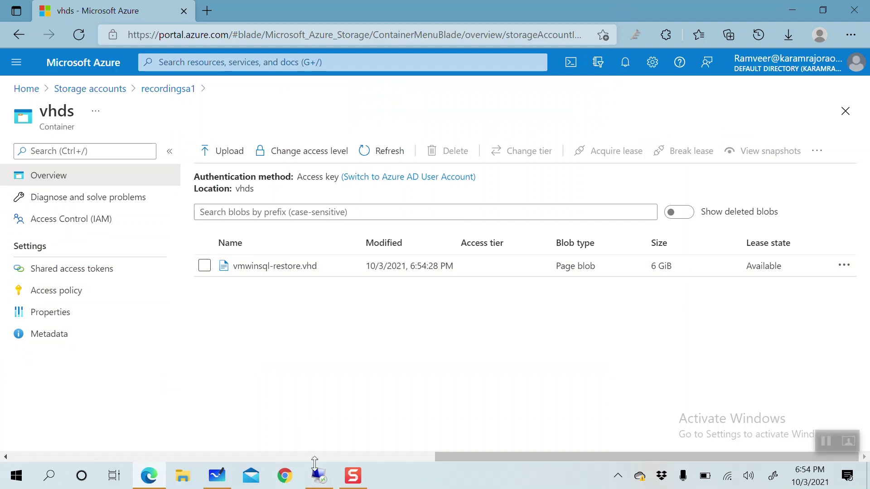
click(318, 475)
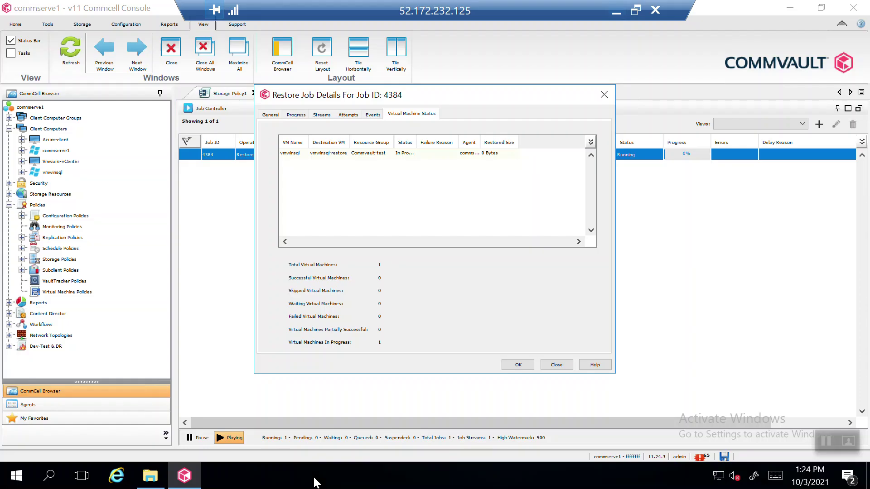
click(602, 95)
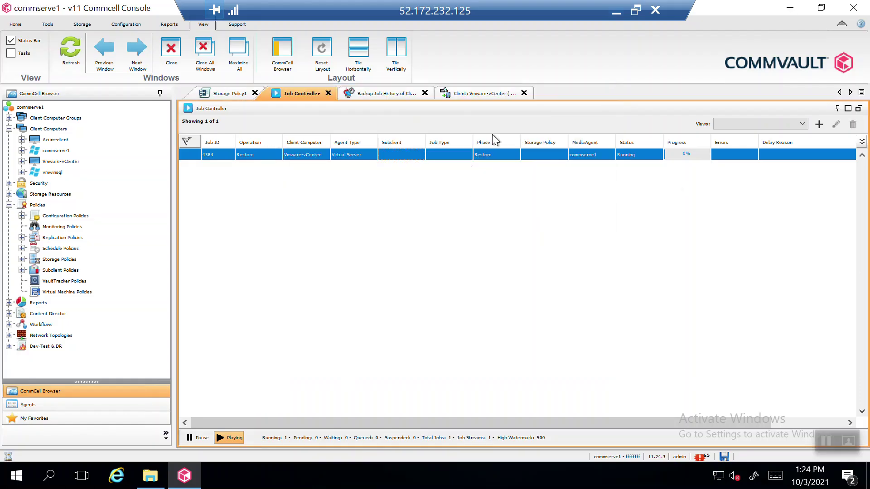
click(617, 14)
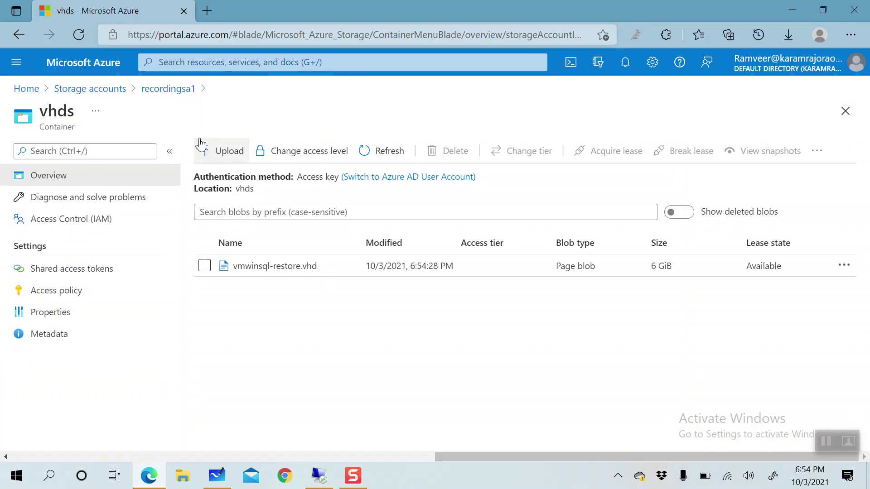
click(27, 91)
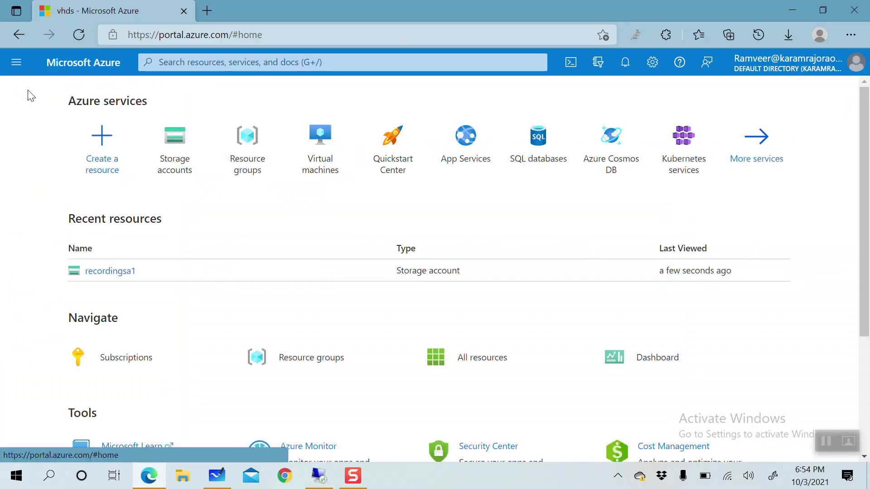
Open the Azure Virtual machines list and check restore job 4384's per-VM status.
click(322, 167)
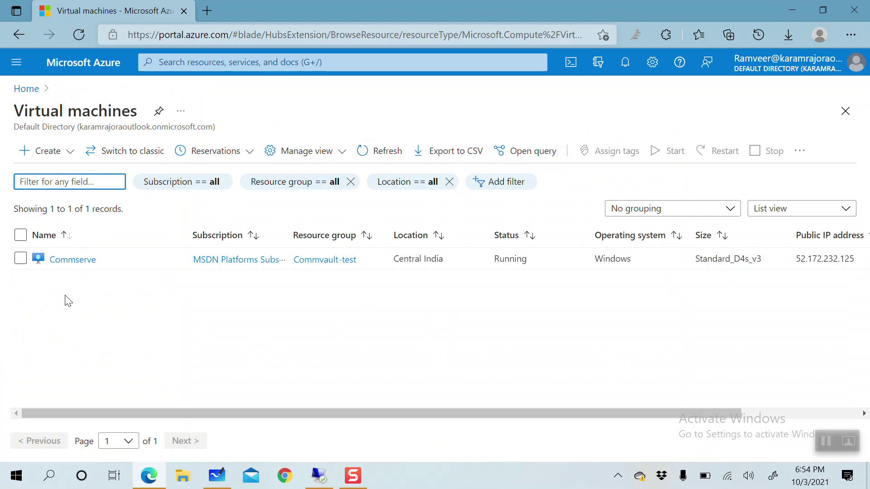
click(320, 480)
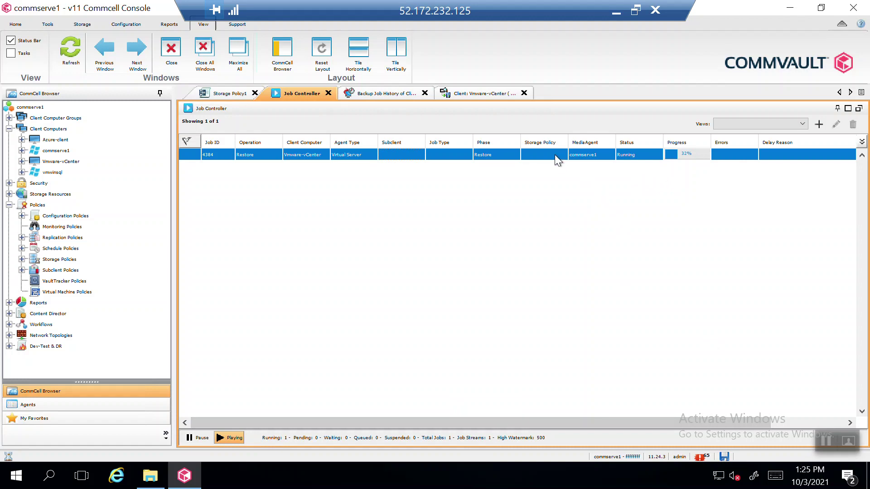
double_click(683, 161)
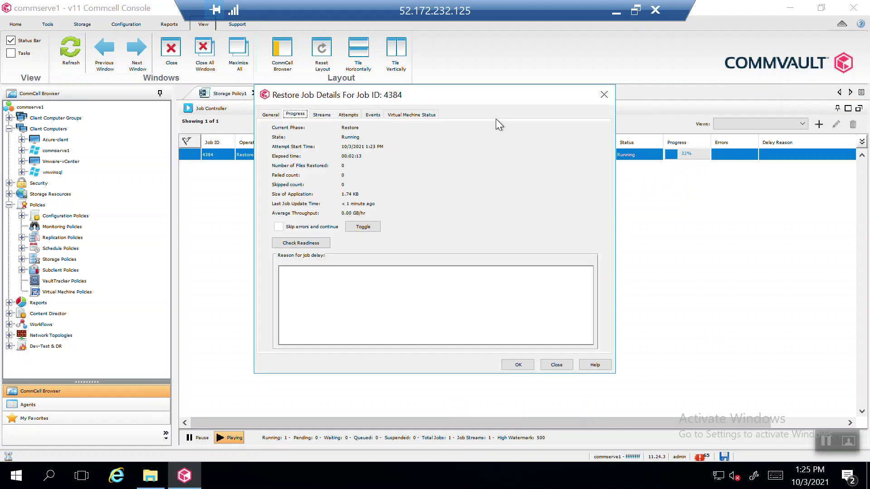
click(402, 117)
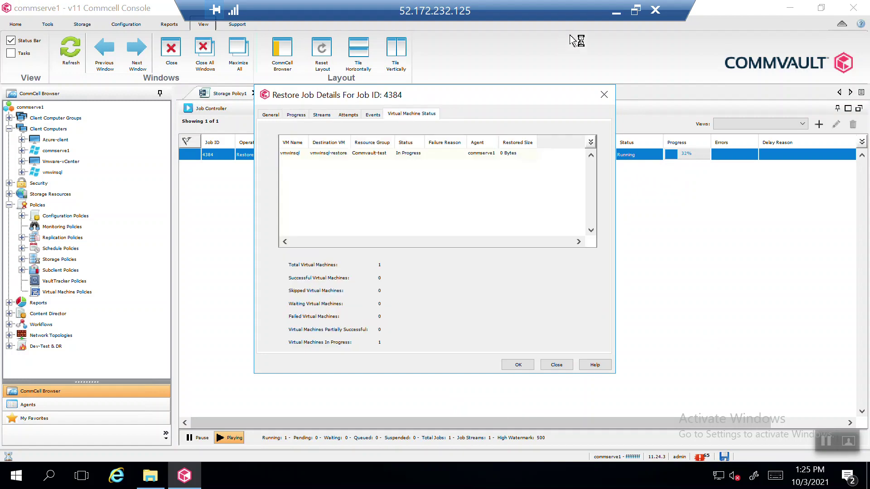
Refresh the Virtual machines list, still only Commserve, and recheck job 4384 at 86%.
click(616, 12)
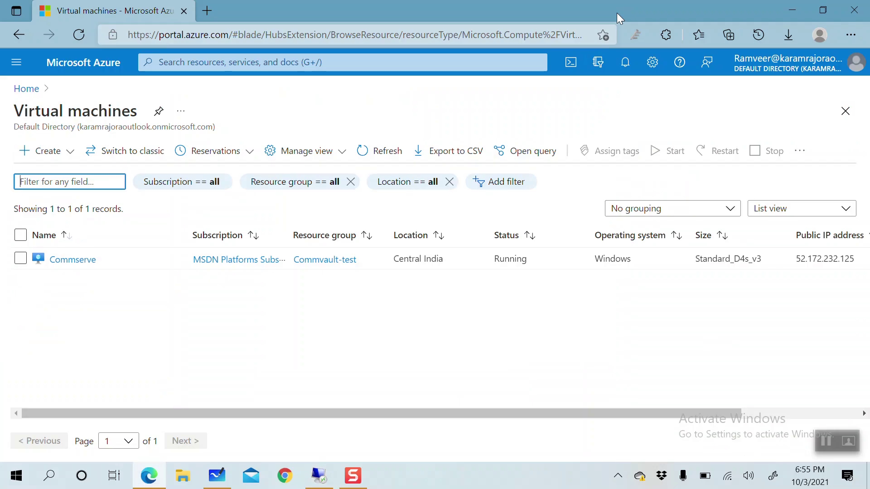
click(368, 154)
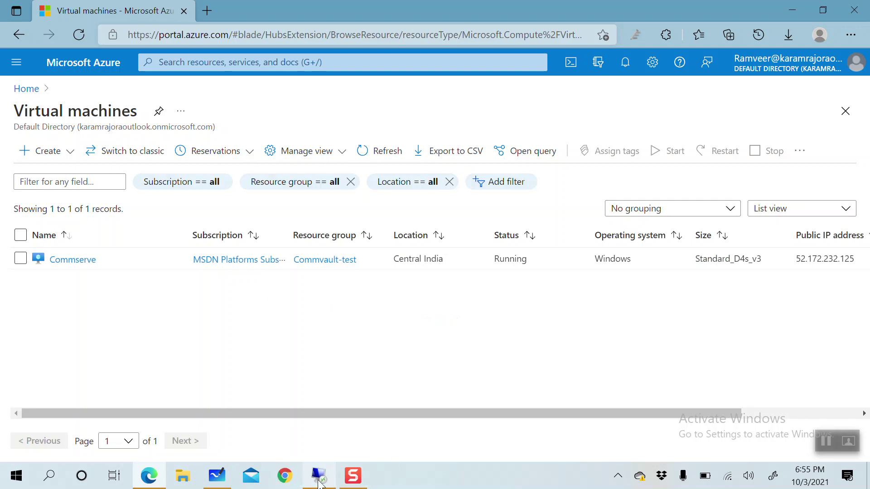
click(382, 153)
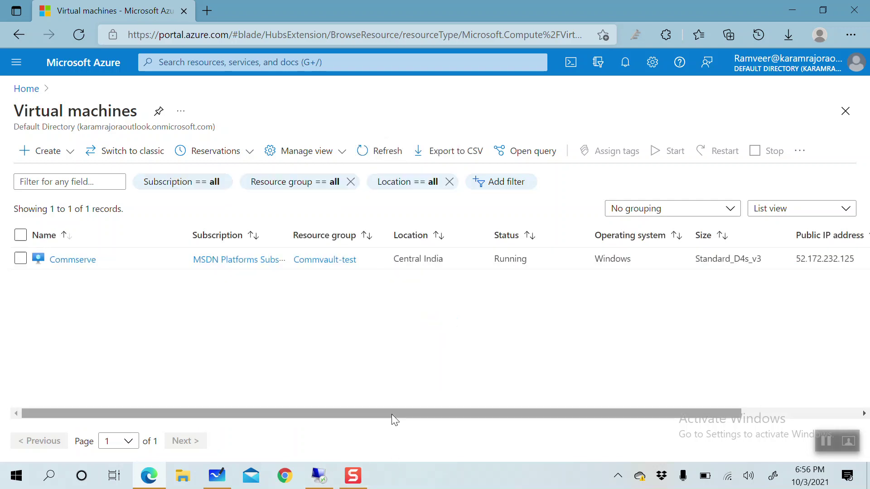
click(319, 476)
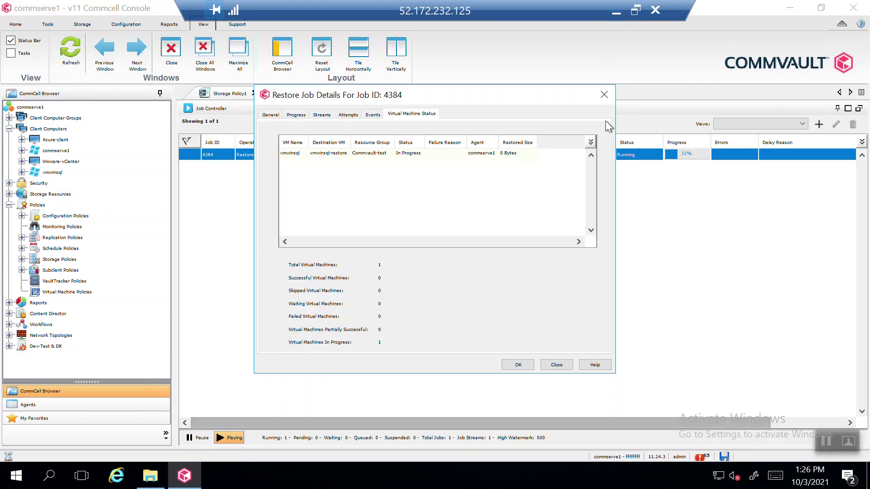
click(604, 95)
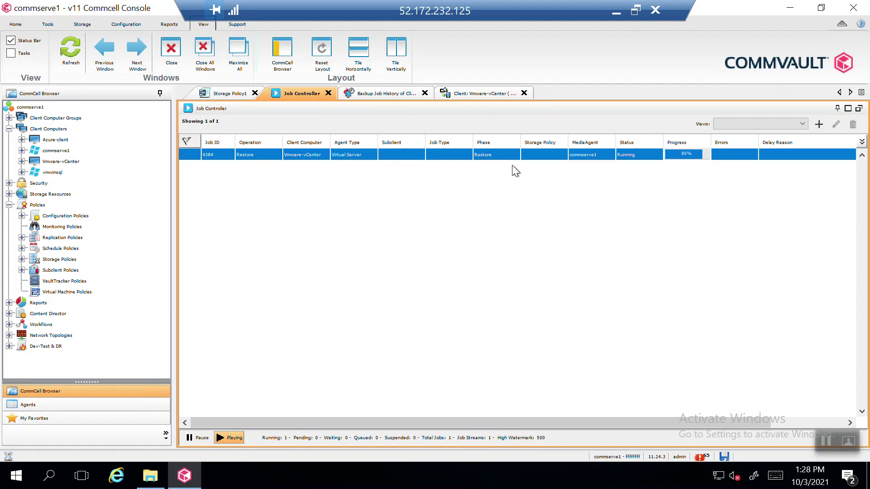
double_click(681, 156)
click(417, 115)
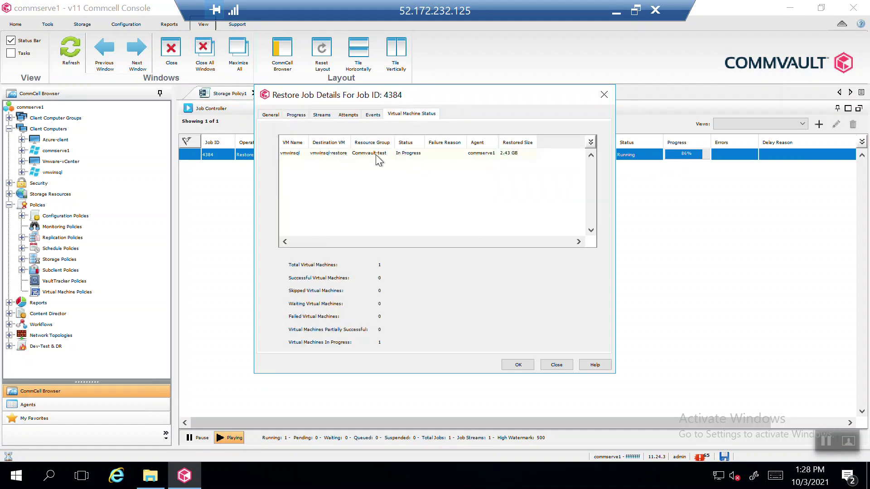
Refresh the Virtual machines list until vmwinsql-restore shows Running, with job 4384 at 94%.
click(615, 15)
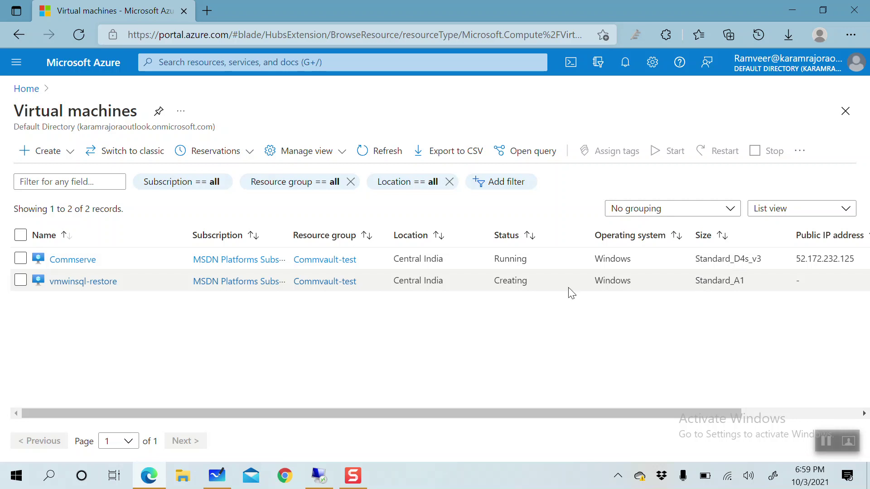
click(369, 152)
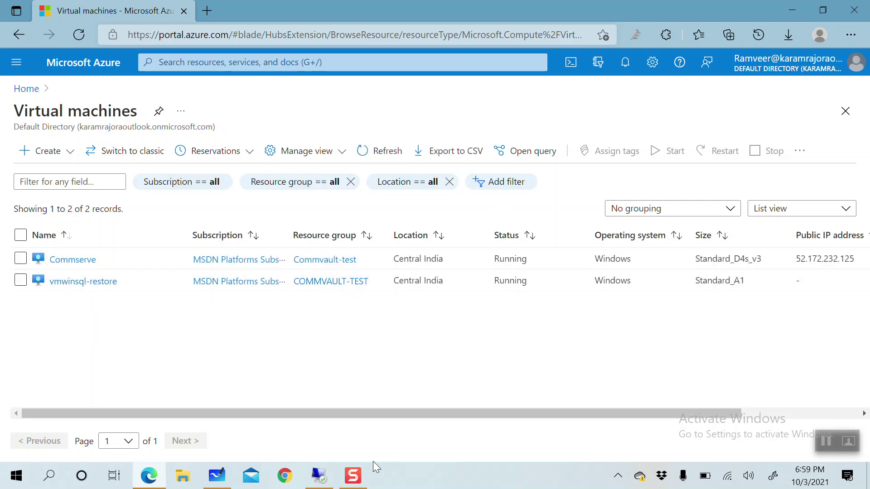
click(320, 478)
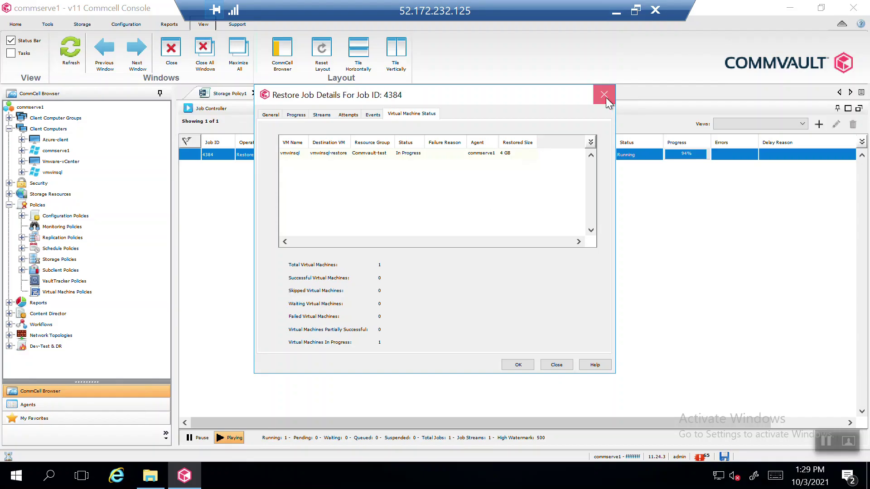
click(605, 96)
double_click(590, 157)
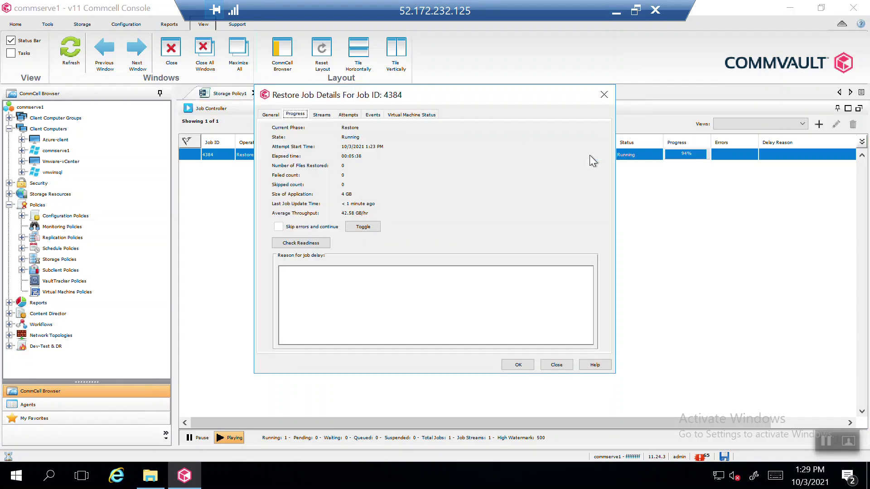
click(606, 94)
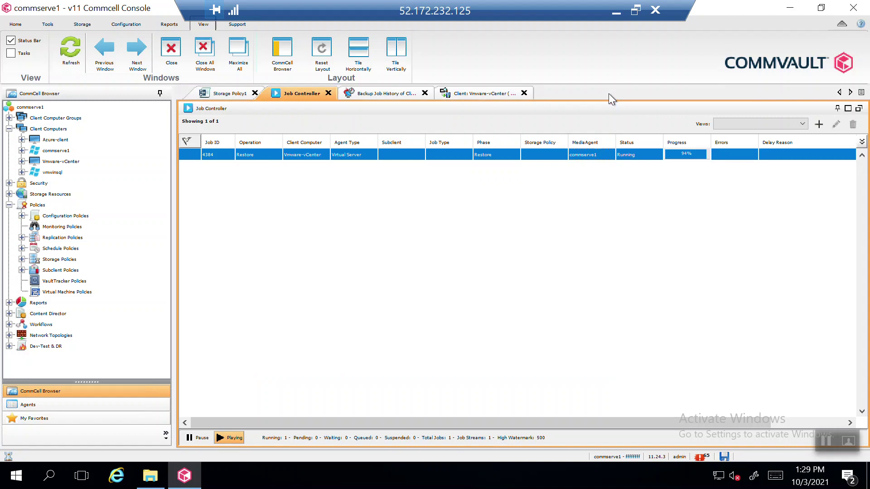
click(616, 12)
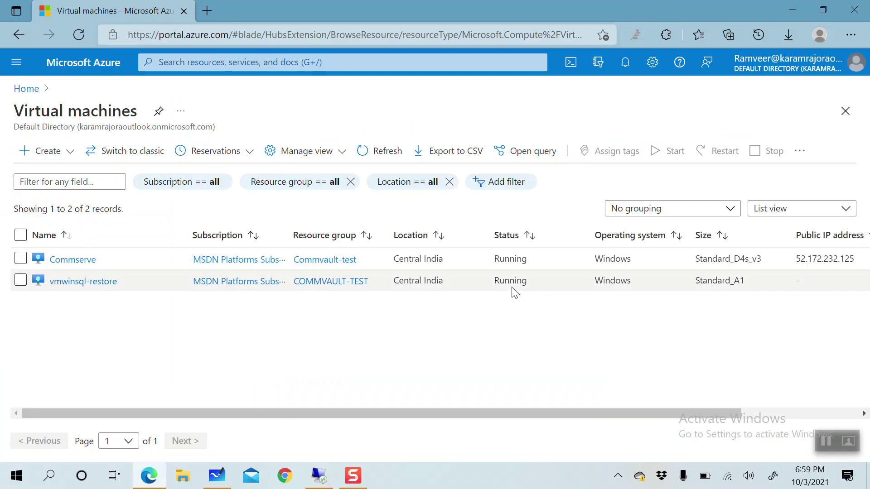
Review vmwinsql-restore's overview: Running Windows VM in COMMVAULT-TEST with private IP 10.0.0.7.
click(65, 282)
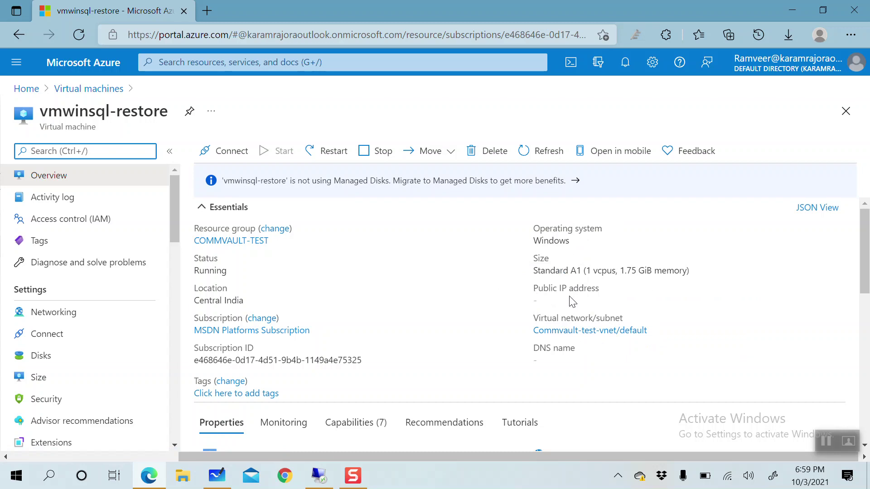
drag(869, 265, 869, 333)
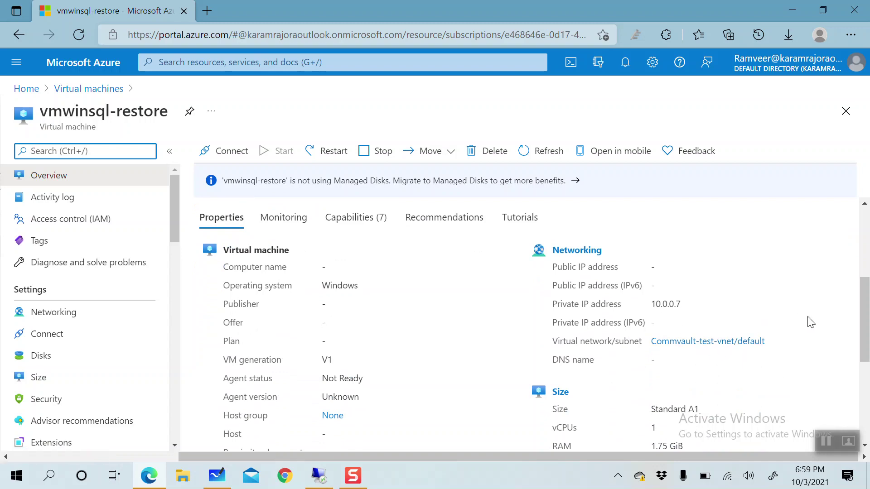
drag(869, 319, 868, 247)
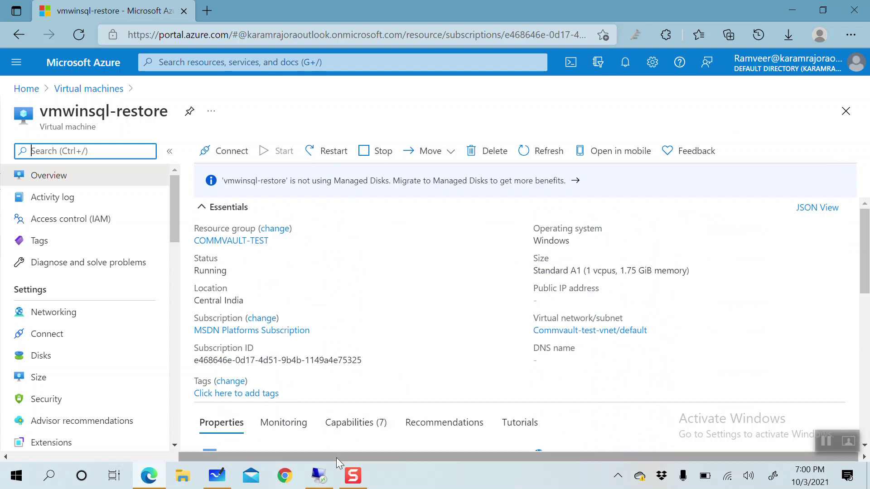
click(330, 477)
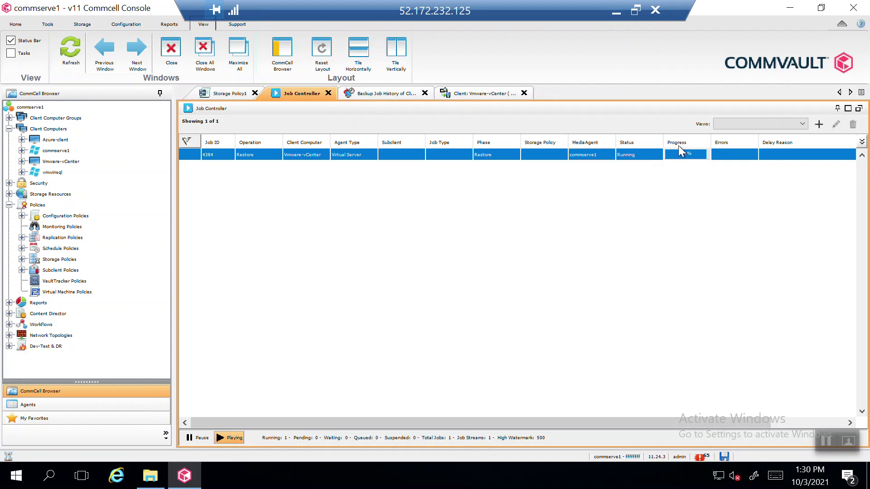
click(616, 17)
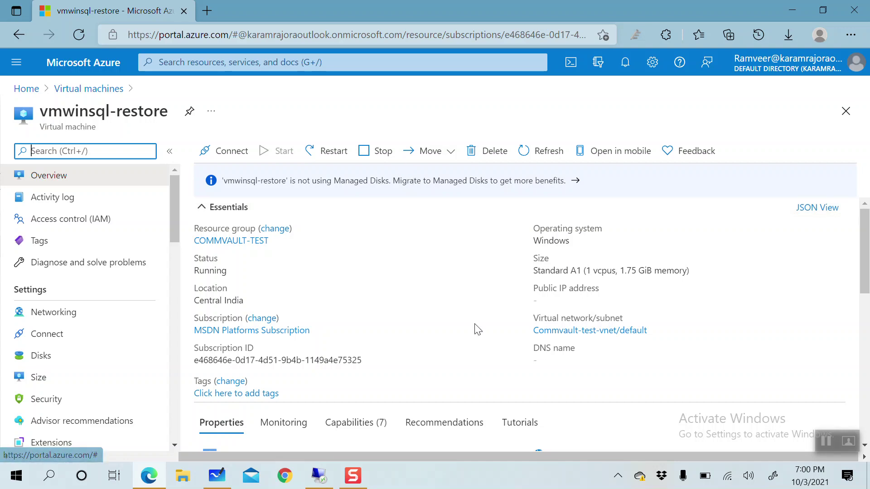
click(796, 10)
mouse_move(448, 226)
mouse_down()
mouse_move(448, 272)
mouse_move(420, 197)
mouse_move(336, 162)
mouse_move(481, 200)
mouse_up()
scroll(410, 200, down, 1)
scroll(481, 200, up, 1)
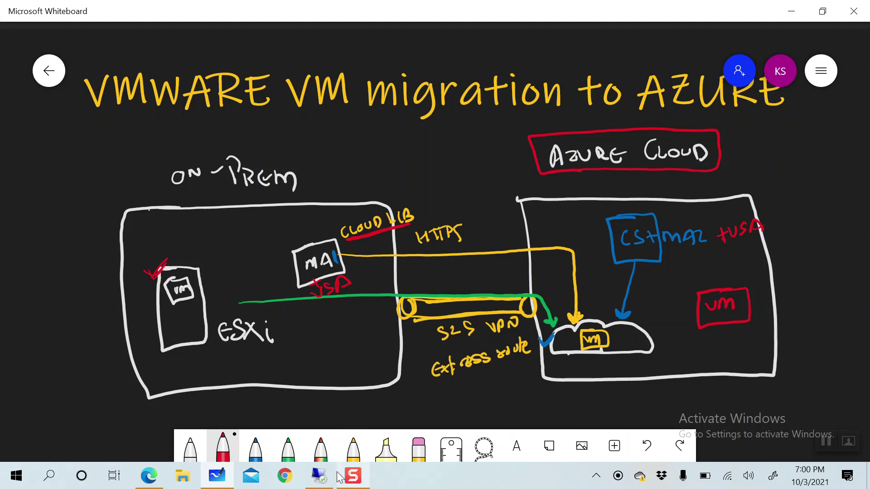
mouse_move(339, 476)
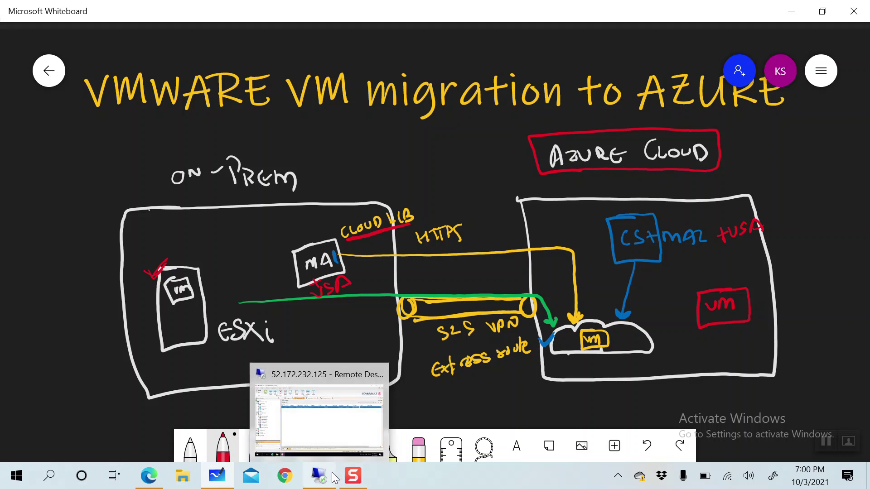
click(326, 426)
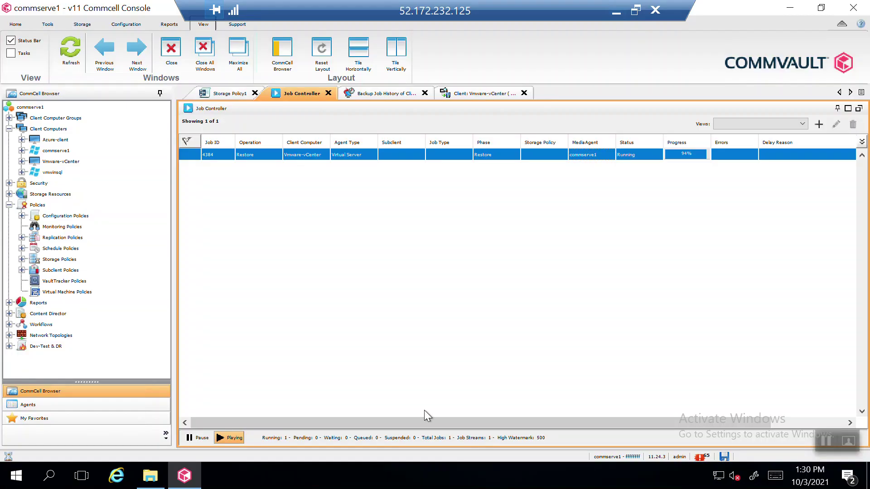